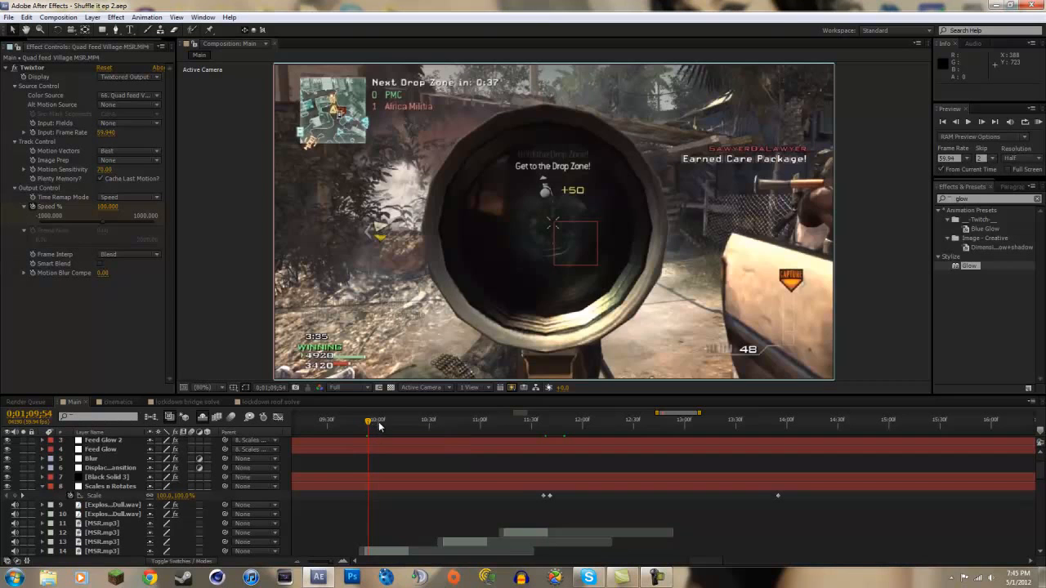
Scrub through the gameplay clip in the Main composition up to the slowed-down kill at about 0;01;12;02
{"action": "left_click_drag", "start_coordinate": [380, 424], "coordinate": [375, 424]}
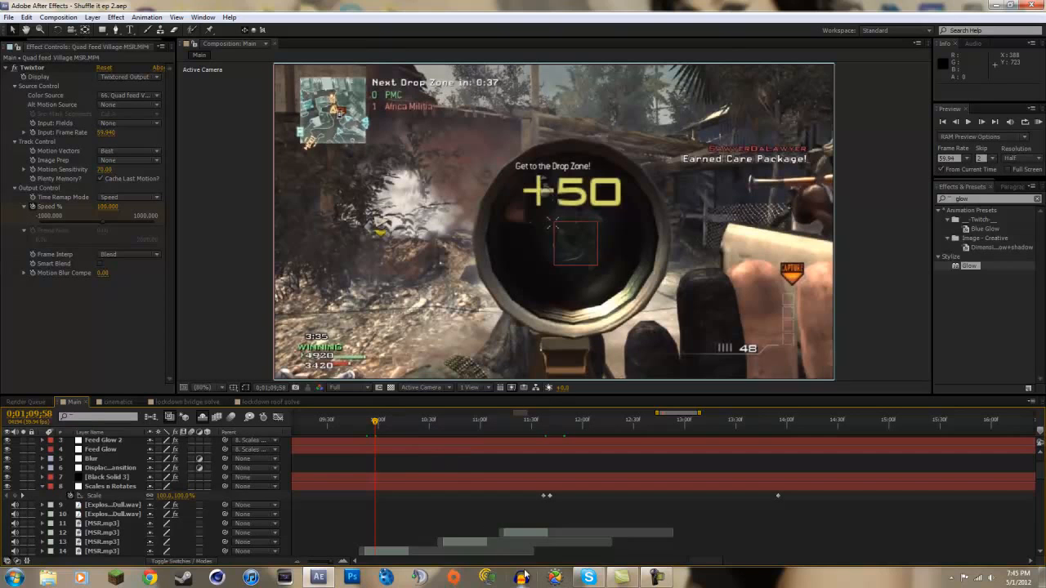
{"action": "left_click_drag", "start_coordinate": [376, 425], "coordinate": [450, 431]}
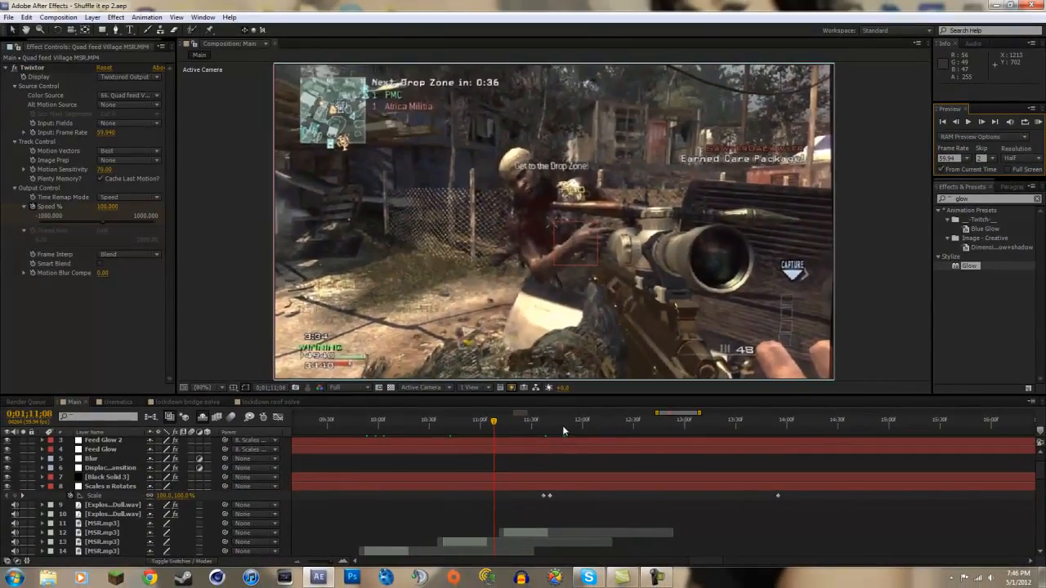
{"action": "left_click", "coordinate": [587, 427]}
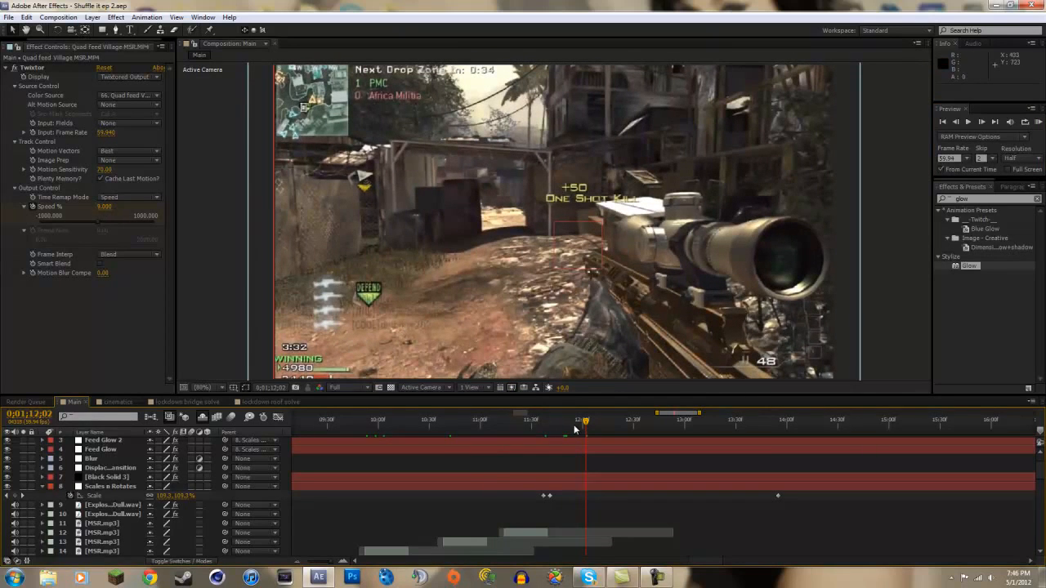
Create a new composition named tutorial with a duration of 0;00;20;03
{"action": "left_click", "coordinate": [75, 19]}
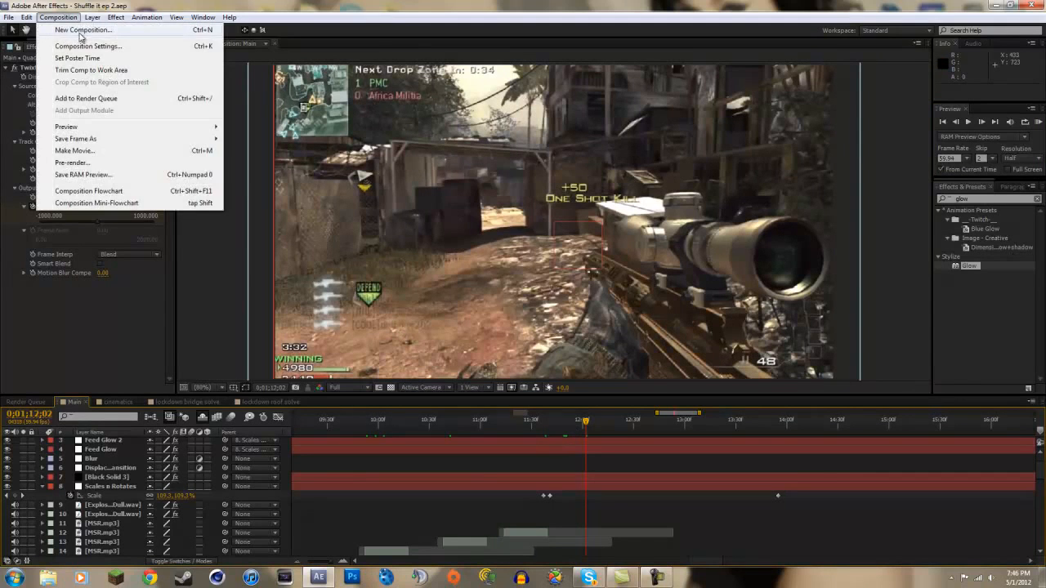
{"action": "left_click", "coordinate": [78, 32]}
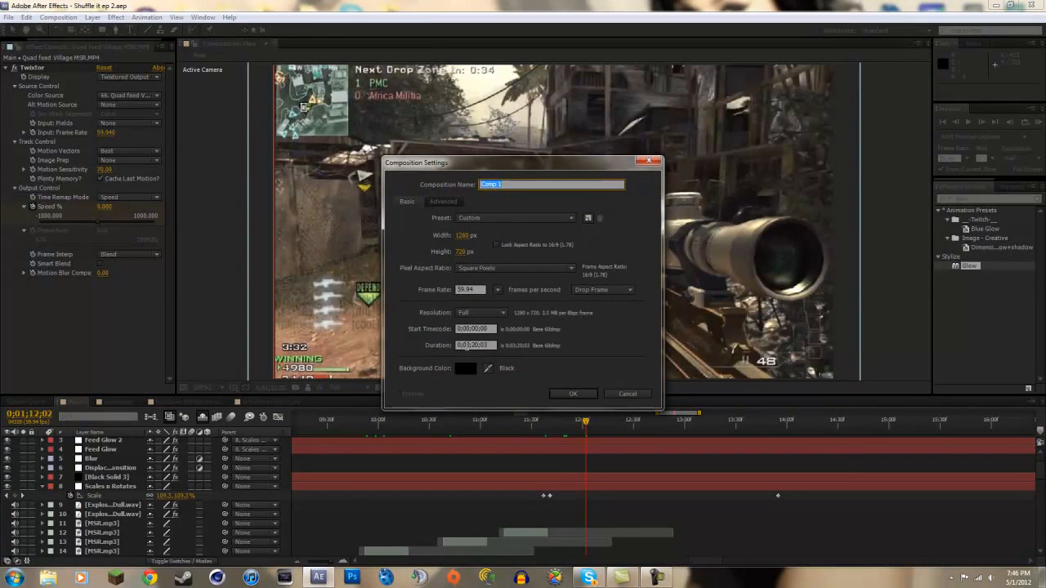
{"action": "left_click", "coordinate": [477, 346]}
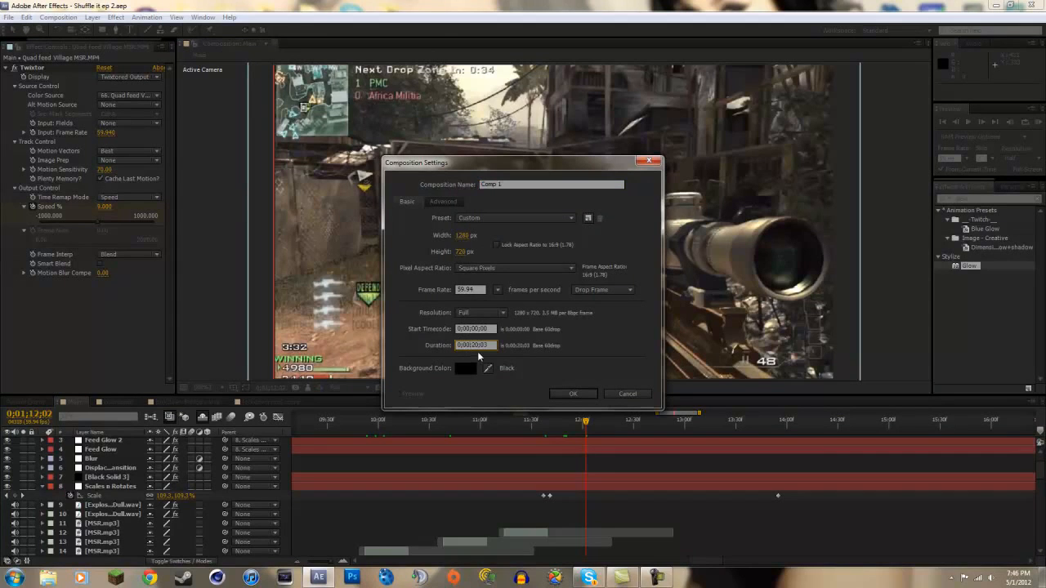
{"action": "left_click", "coordinate": [494, 185]}
{"action": "type", "text": "tutorial"}
{"action": "left_click", "coordinate": [573, 393]}
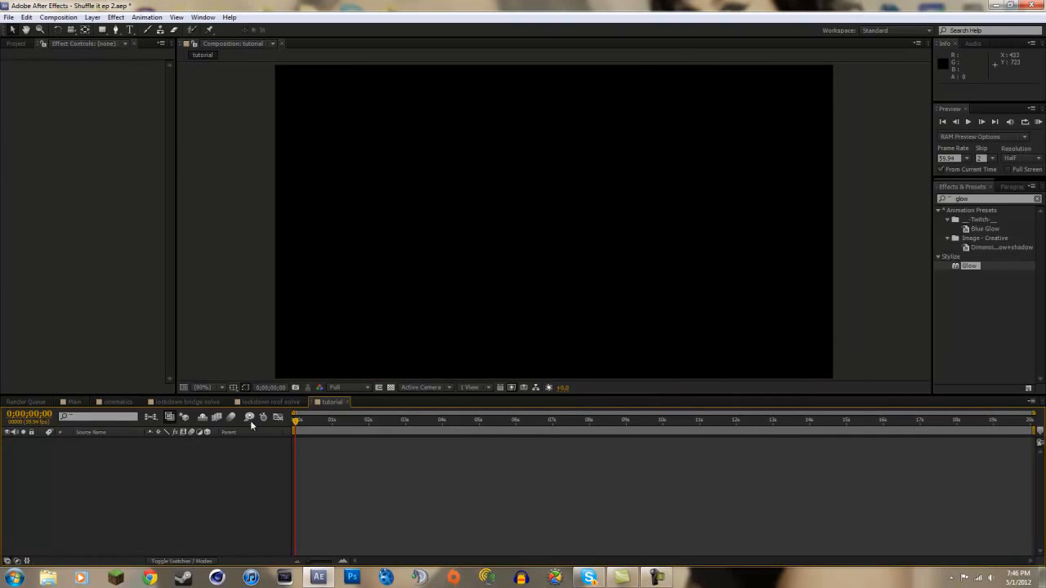
Find the Quad feed Village MSR.MP4 clip among the project footage and add it to the tutorial composition
{"action": "left_click", "coordinate": [25, 43]}
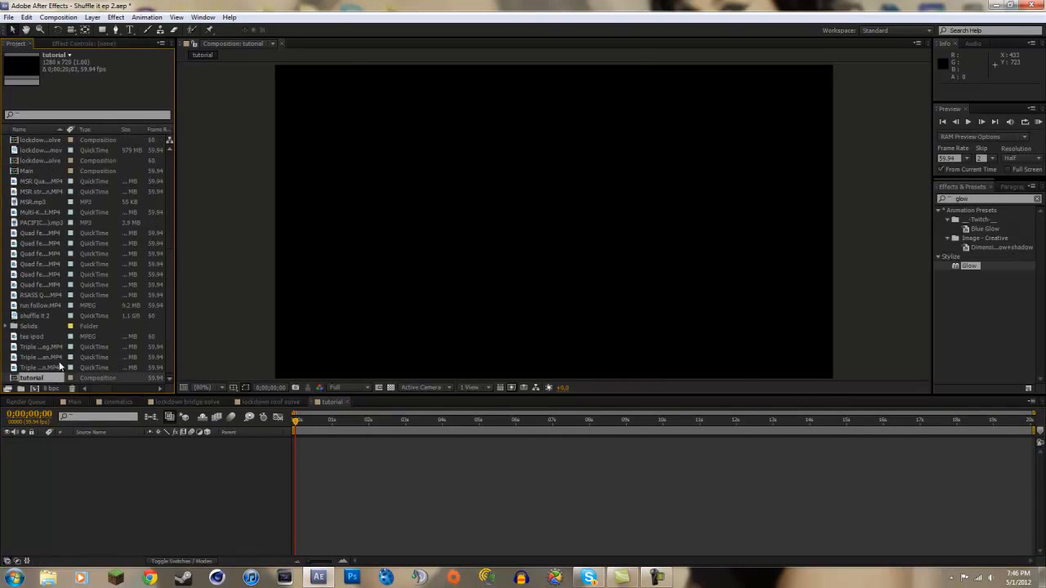
{"action": "left_click", "coordinate": [41, 264]}
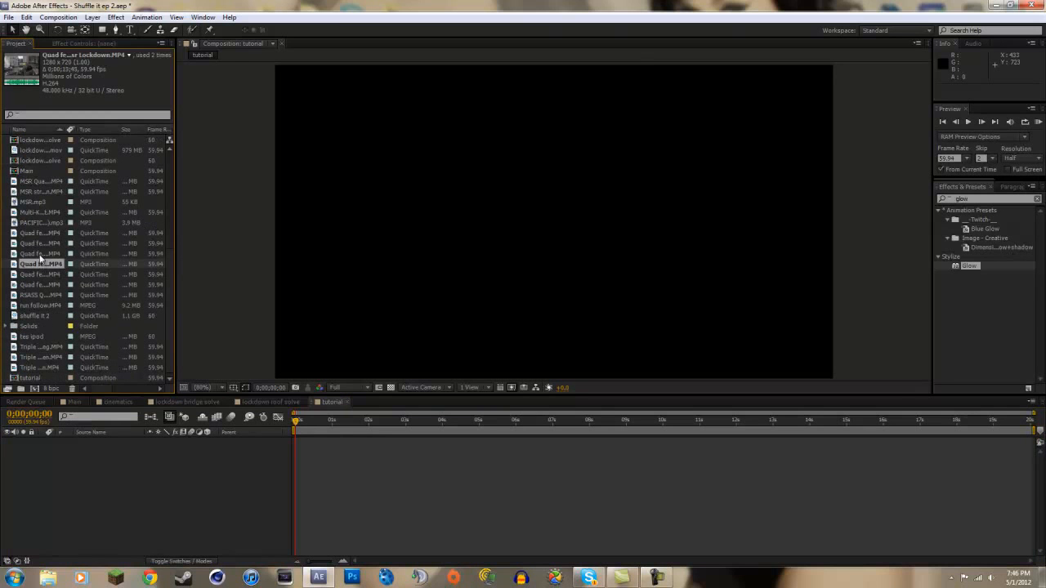
{"action": "left_click", "coordinate": [40, 256]}
{"action": "left_click", "coordinate": [40, 246]}
{"action": "left_click", "coordinate": [36, 266]}
{"action": "left_click", "coordinate": [37, 276]}
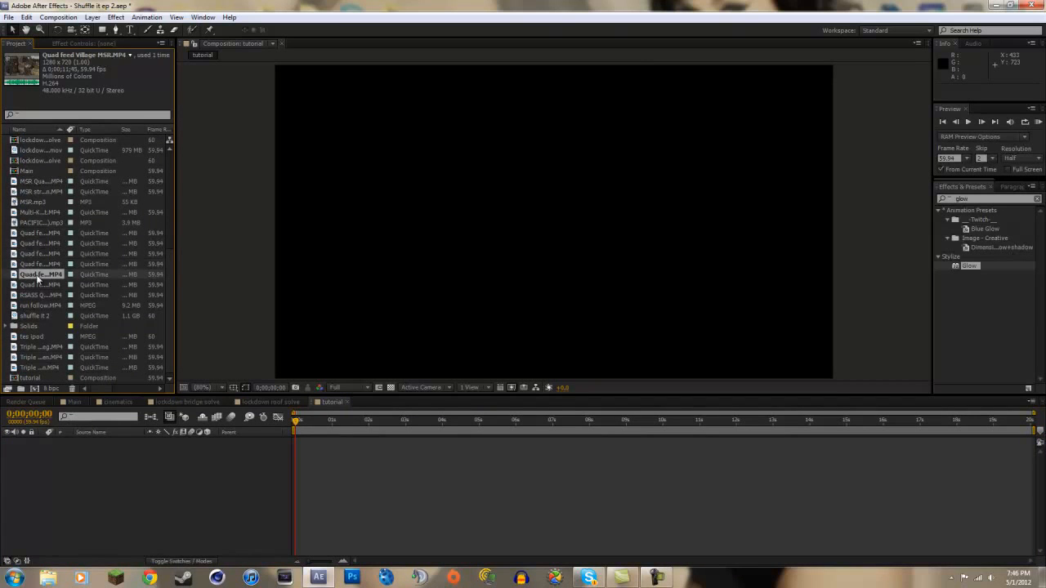
{"action": "left_click_drag", "start_coordinate": [38, 278], "coordinate": [363, 435]}
Move to 0;00;08;10, apply the Twixtor effect to the clip and set its input frame rate to 59.94
{"action": "left_click_drag", "start_coordinate": [293, 422], "coordinate": [596, 404]}
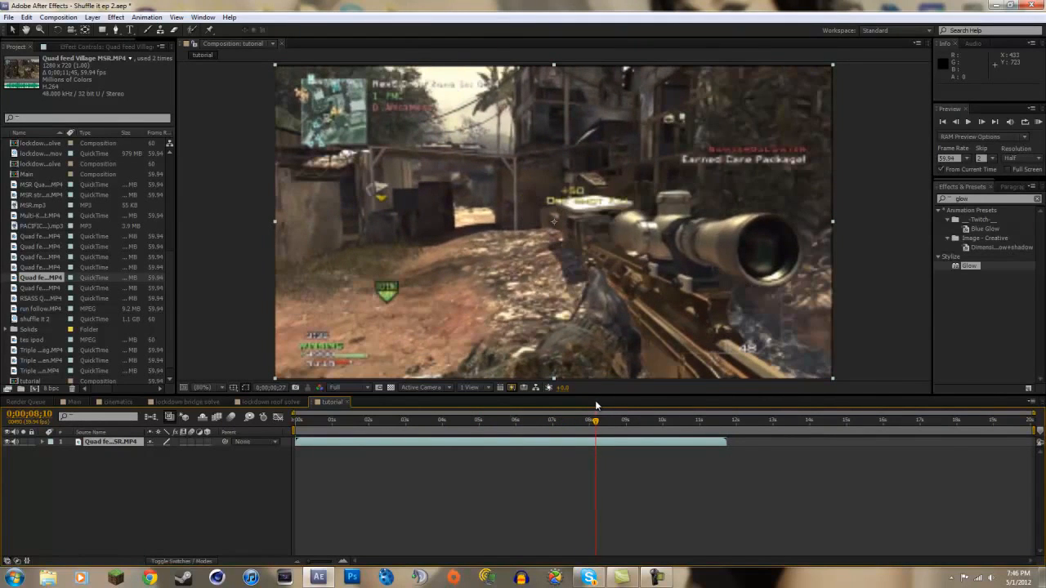
{"action": "right_click", "coordinate": [572, 447]}
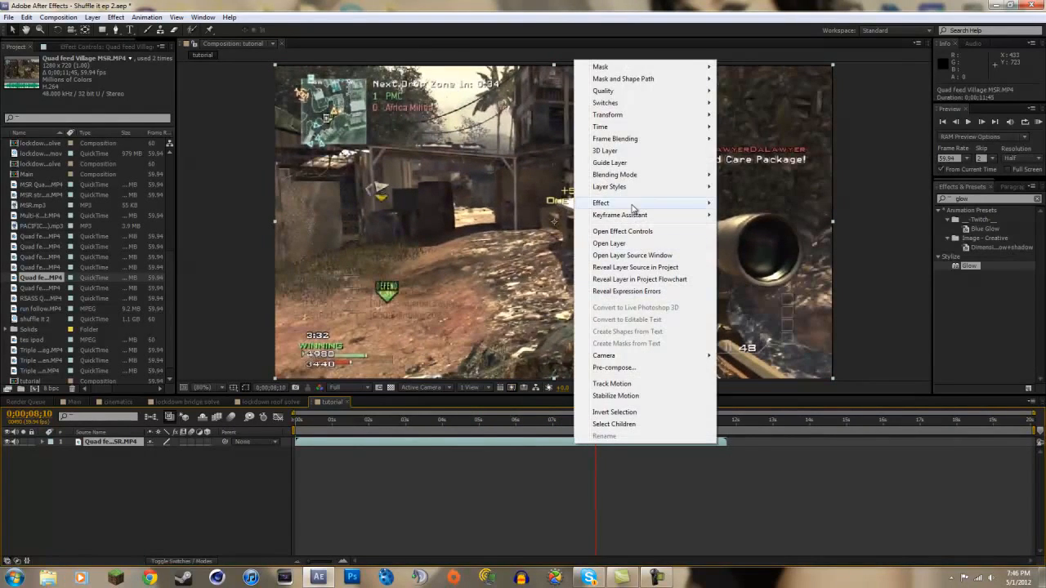
{"action": "mouse_move", "coordinate": [633, 208]}
{"action": "mouse_move", "coordinate": [791, 486]}
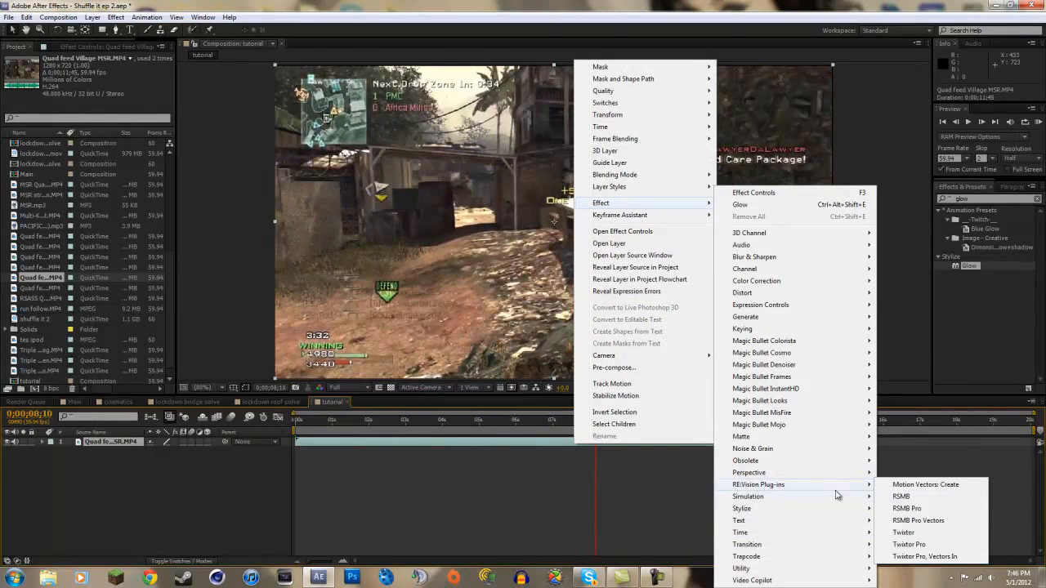
{"action": "left_click", "coordinate": [904, 533]}
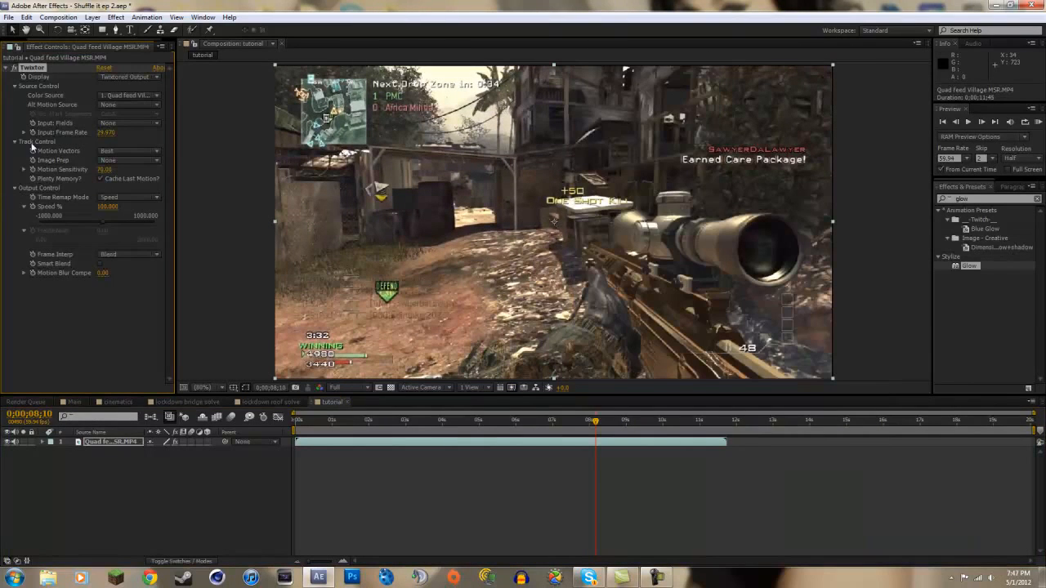
{"action": "left_click", "coordinate": [105, 133]}
{"action": "type", "text": "59.94"}
{"action": "left_click", "coordinate": [98, 298]}
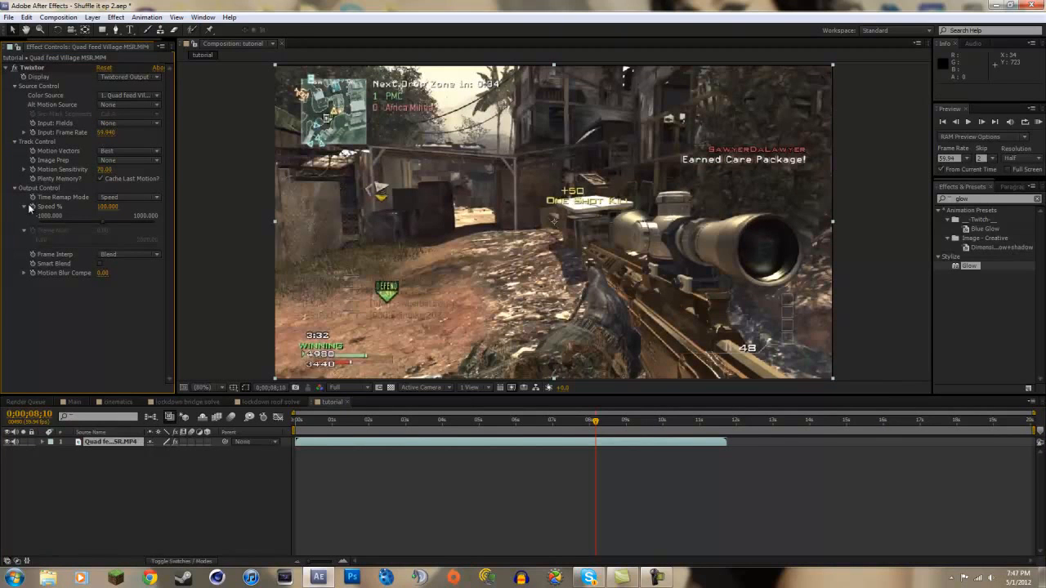
{"action": "left_click", "coordinate": [39, 215]}
{"action": "key", "text": "Page_Down"}
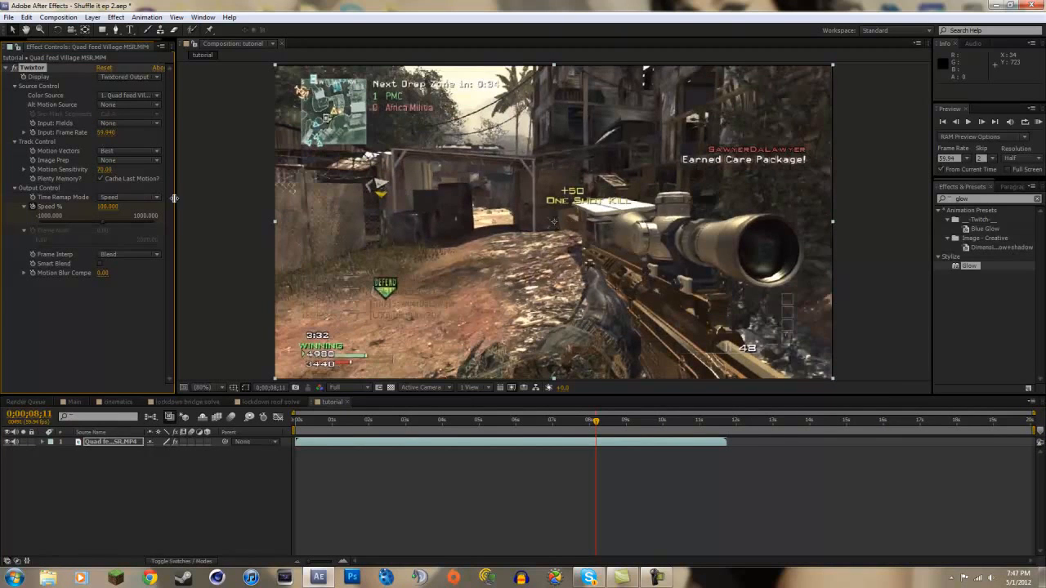
{"action": "left_click", "coordinate": [107, 207]}
{"action": "type", "text": "9"}
{"action": "key", "text": "Return"}
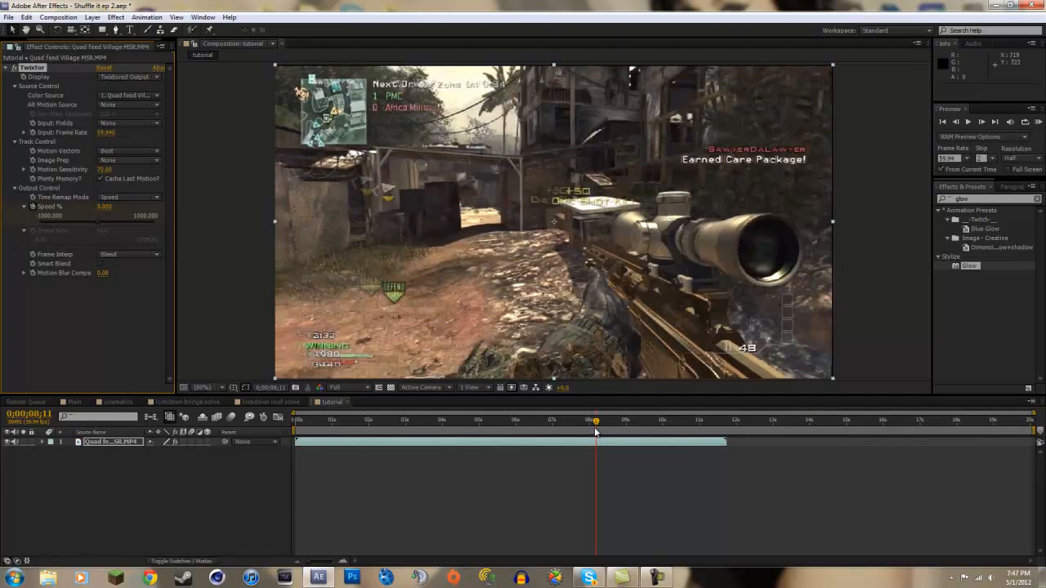
{"action": "key", "text": "u"}
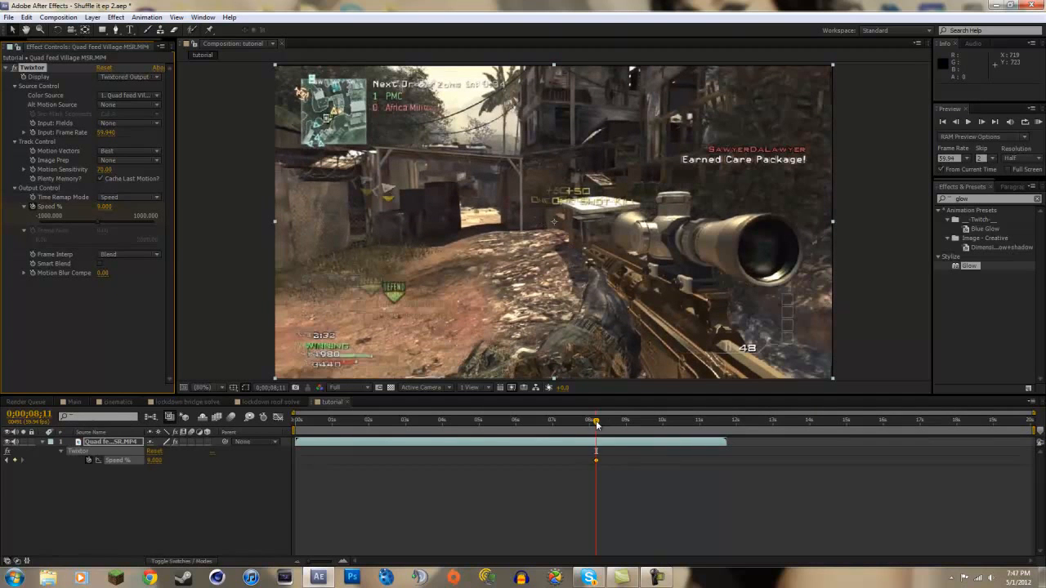
{"action": "left_click", "coordinate": [601, 422]}
{"action": "left_click_drag", "start_coordinate": [601, 421], "coordinate": [598, 424]}
{"action": "key", "text": "ctrl+z"}
{"action": "key", "text": "ctrl+z"}
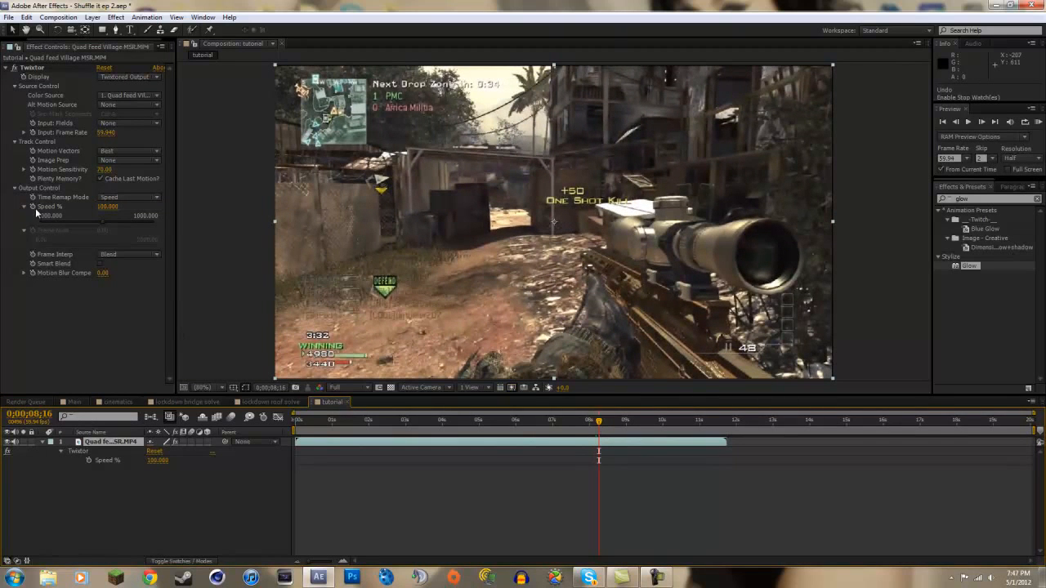
Start keyframing the Twixtor speed at 100% at 0;00;08;16 and set it to 9% on the following frame
{"action": "left_click", "coordinate": [32, 207]}
{"action": "key", "text": "Page_Down"}
{"action": "left_click", "coordinate": [104, 209]}
{"action": "type", "text": "9"}
{"action": "key", "text": "Return"}
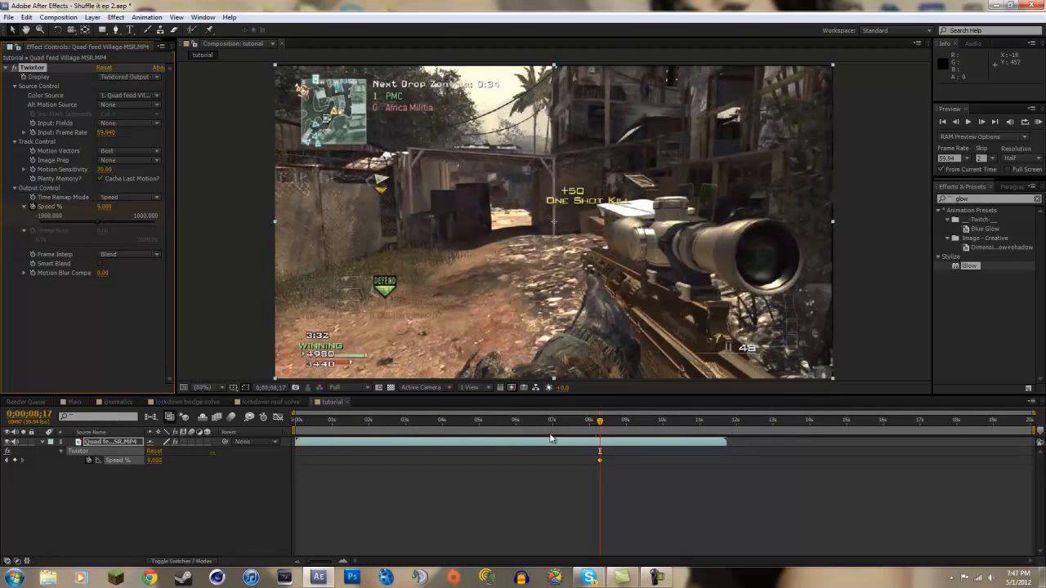
Scrub the frames just after the speed keyframes to check the slow motion, ending at 0;00;08;17
{"action": "left_click", "coordinate": [602, 421]}
{"action": "left_click_drag", "start_coordinate": [603, 421], "coordinate": [607, 417]}
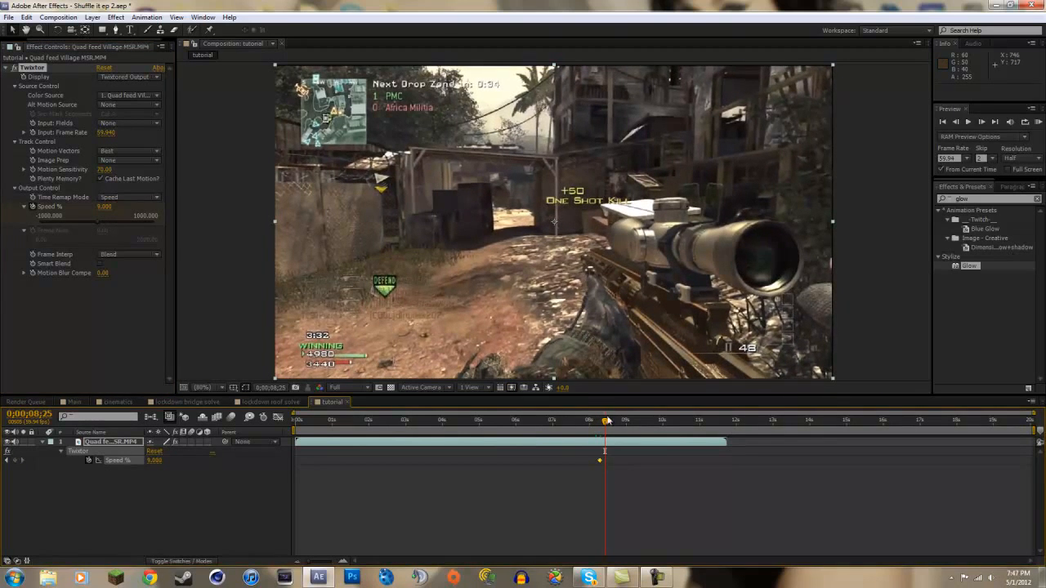
{"action": "mouse_move", "coordinate": [606, 422]}
{"action": "left_mouse_down"}
{"action": "mouse_move", "coordinate": [636, 422]}
{"action": "mouse_move", "coordinate": [597, 423]}
{"action": "mouse_move", "coordinate": [649, 422]}
{"action": "mouse_move", "coordinate": [600, 425]}
{"action": "left_mouse_up"}
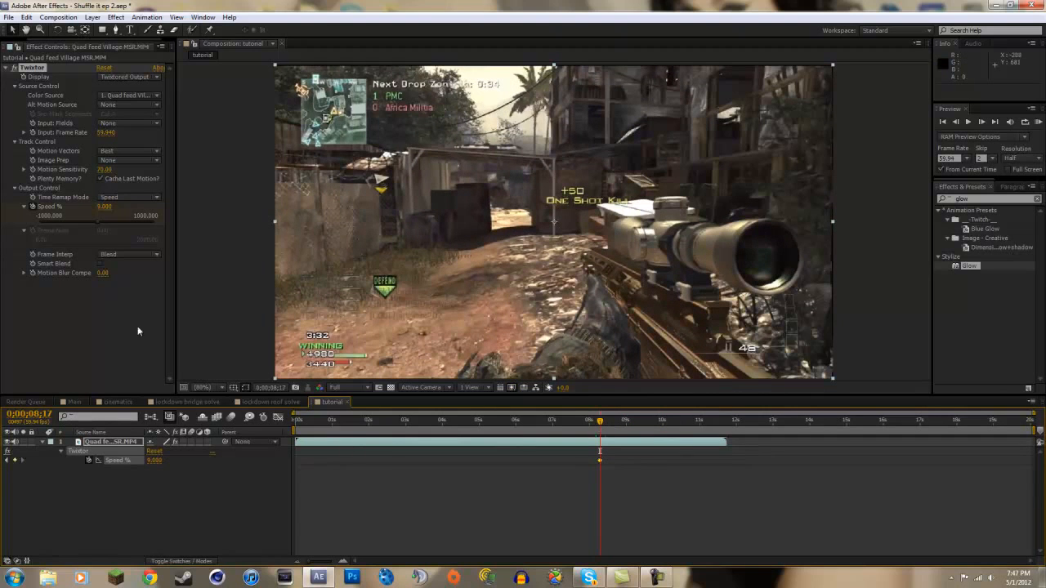
Add a white 1280 x 720 solid above the clip and hide it
{"action": "left_click", "coordinate": [92, 17]}
{"action": "mouse_move", "coordinate": [114, 30]}
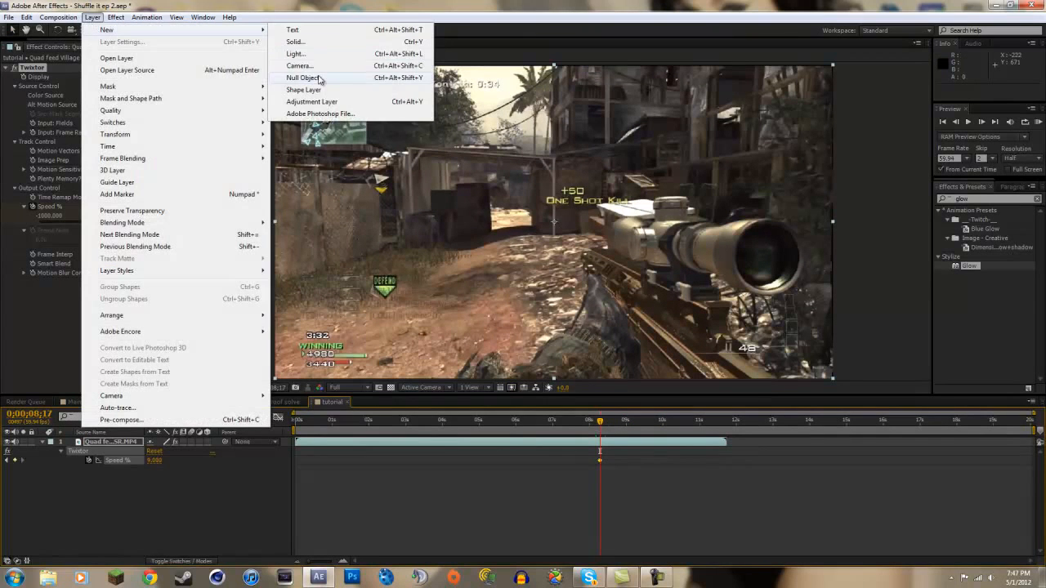
{"action": "left_click", "coordinate": [309, 41]}
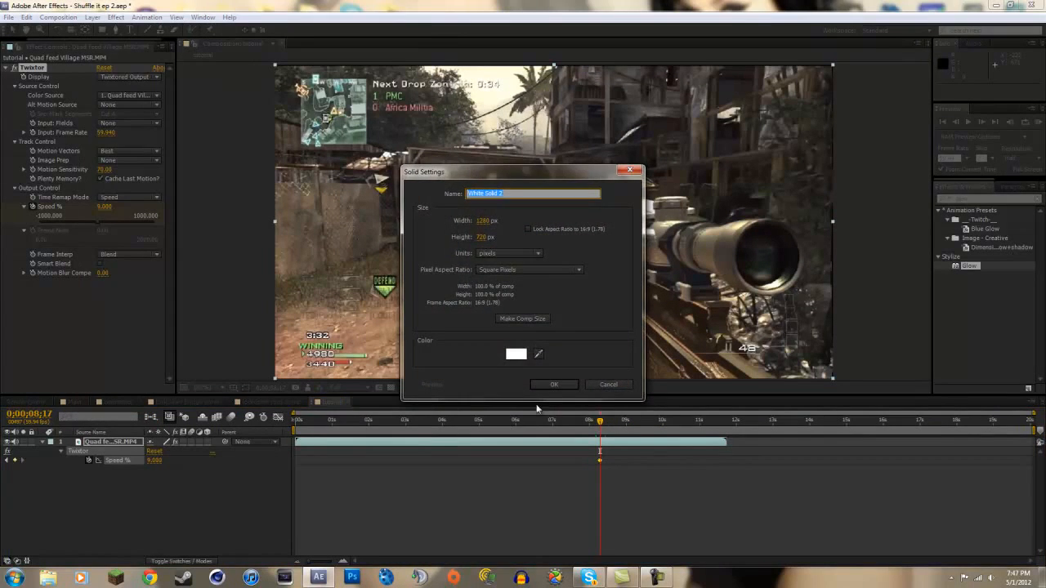
{"action": "left_click", "coordinate": [547, 384]}
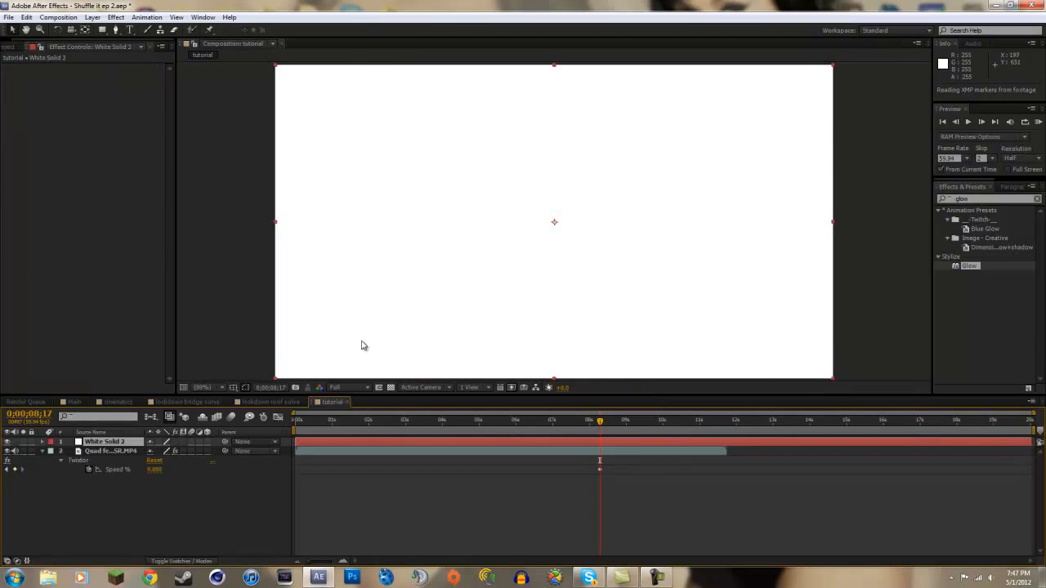
{"action": "left_click", "coordinate": [7, 442]}
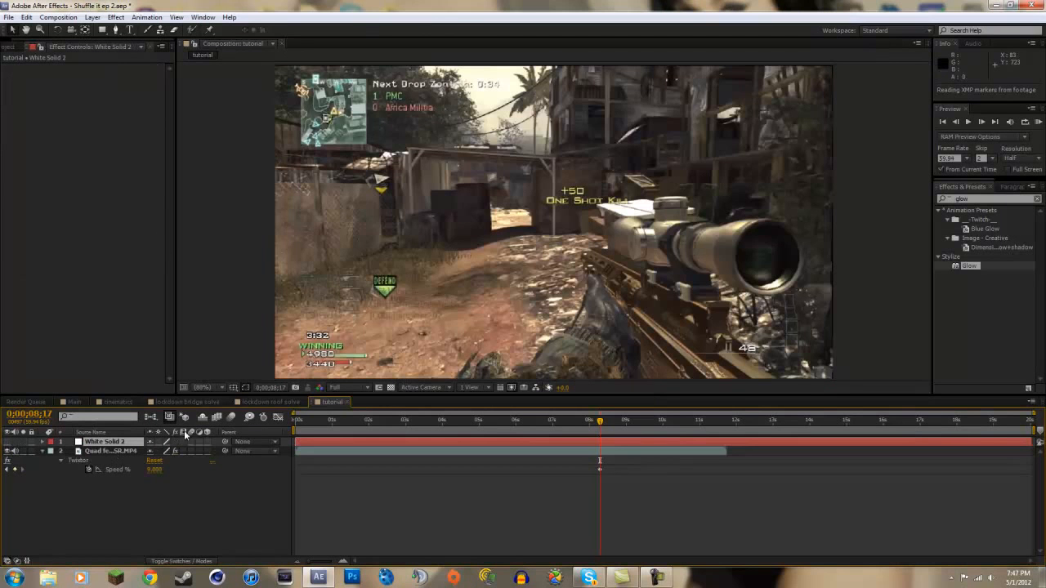
Draw a closed Pen mask on the hidden white solid, tracing the topmost faint weapon icon in the kill feed beside the DEFEND marker
{"action": "left_click", "coordinate": [114, 30]}
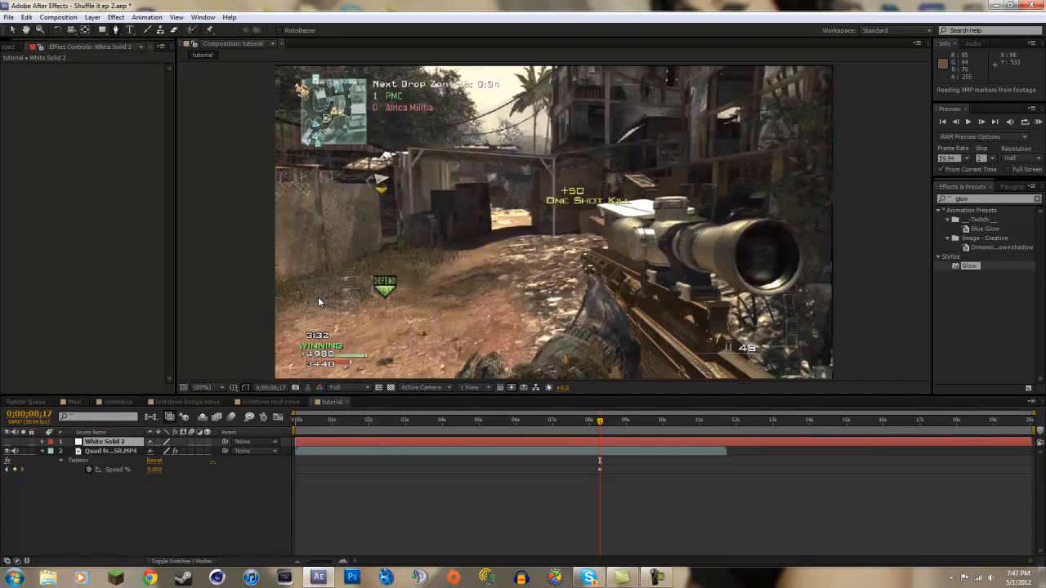
{"action": "scroll", "coordinate": [317, 297], "scroll_direction": "up", "scroll_amount": 3}
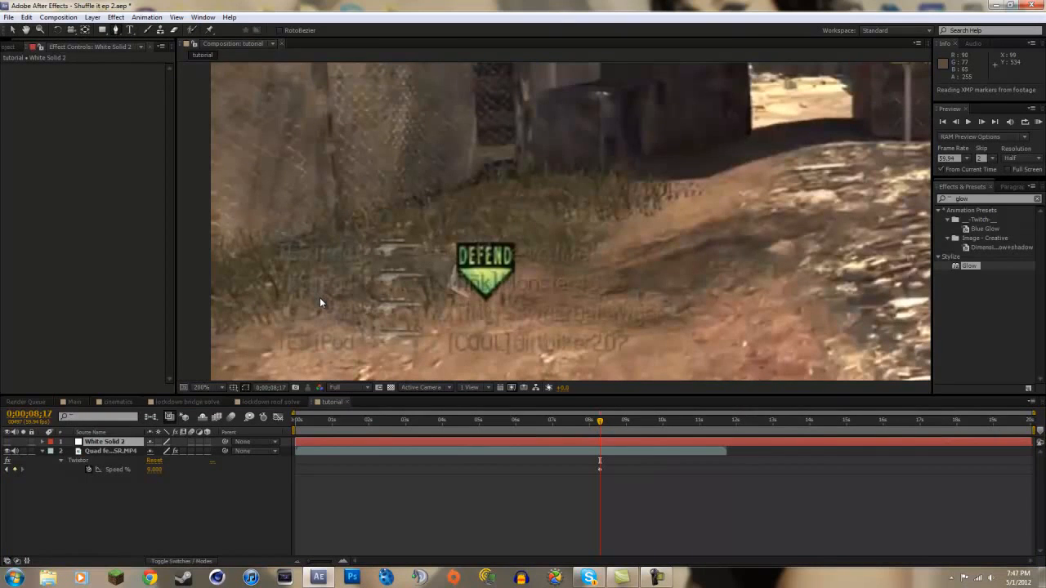
{"action": "left_click_drag", "start_coordinate": [368, 306], "coordinate": [347, 257]}
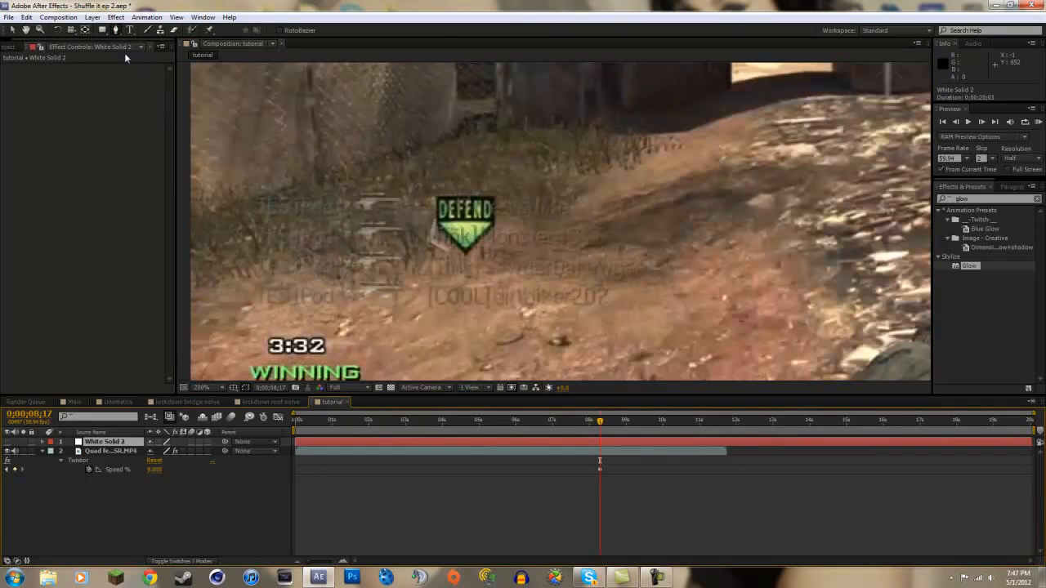
{"action": "left_click", "coordinate": [353, 207]}
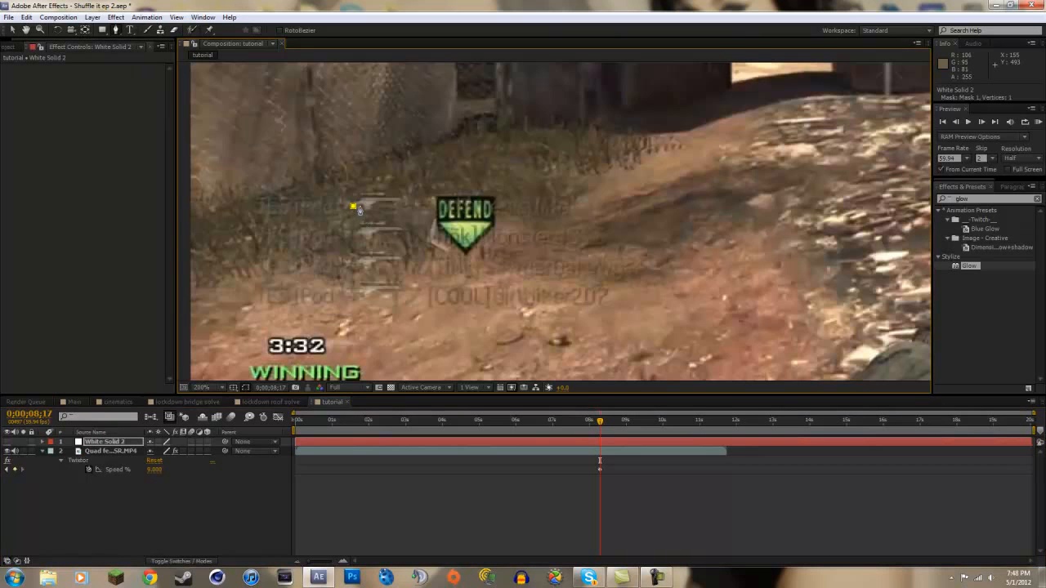
{"action": "scroll", "coordinate": [357, 207], "scroll_direction": "up", "scroll_amount": 2}
{"action": "left_click", "coordinate": [364, 205]}
{"action": "left_click", "coordinate": [382, 210]}
{"action": "left_click", "coordinate": [384, 202]}
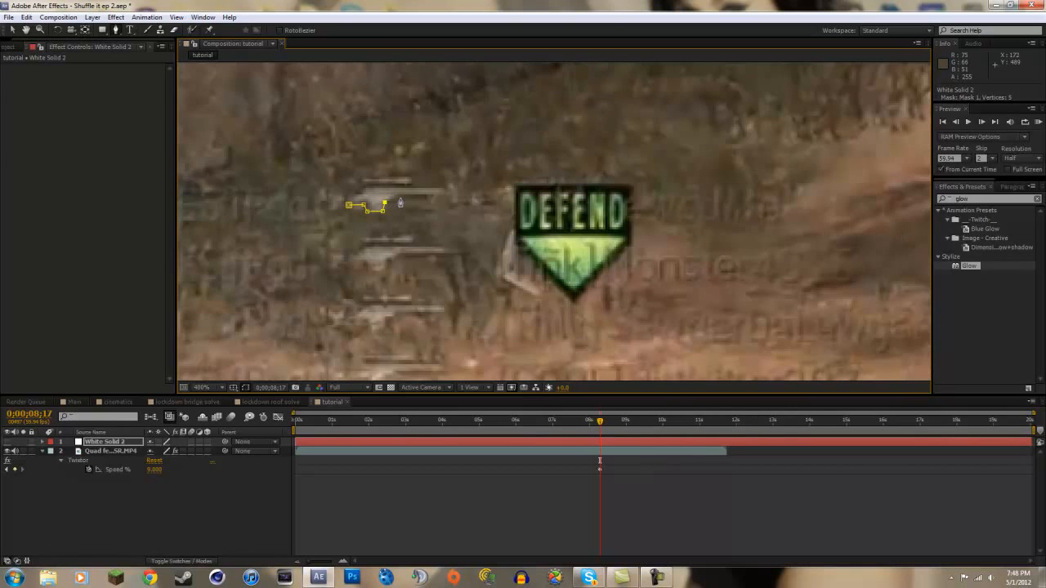
{"action": "left_click", "coordinate": [439, 198]}
{"action": "left_click", "coordinate": [445, 189]}
{"action": "left_click", "coordinate": [460, 190]}
{"action": "left_click", "coordinate": [411, 187]}
{"action": "left_click", "coordinate": [365, 179]}
{"action": "left_click", "coordinate": [364, 187]}
{"action": "left_click", "coordinate": [354, 192]}
{"action": "left_click", "coordinate": [335, 191]}
{"action": "left_click", "coordinate": [336, 205]}
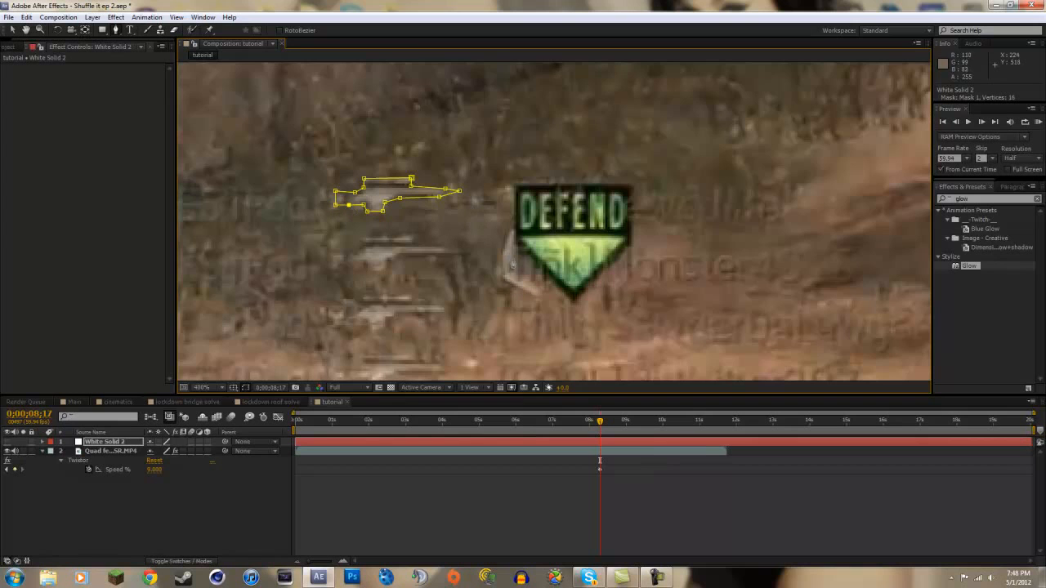
Make the masked white solid visible again and reveal its mask path property
{"action": "left_click", "coordinate": [116, 441]}
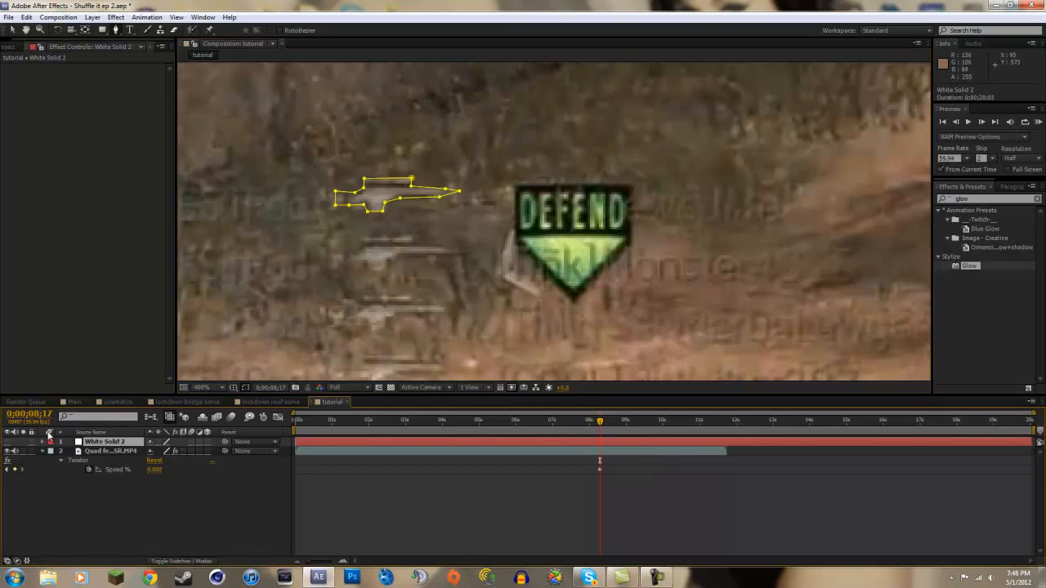
{"action": "left_click", "coordinate": [8, 442]}
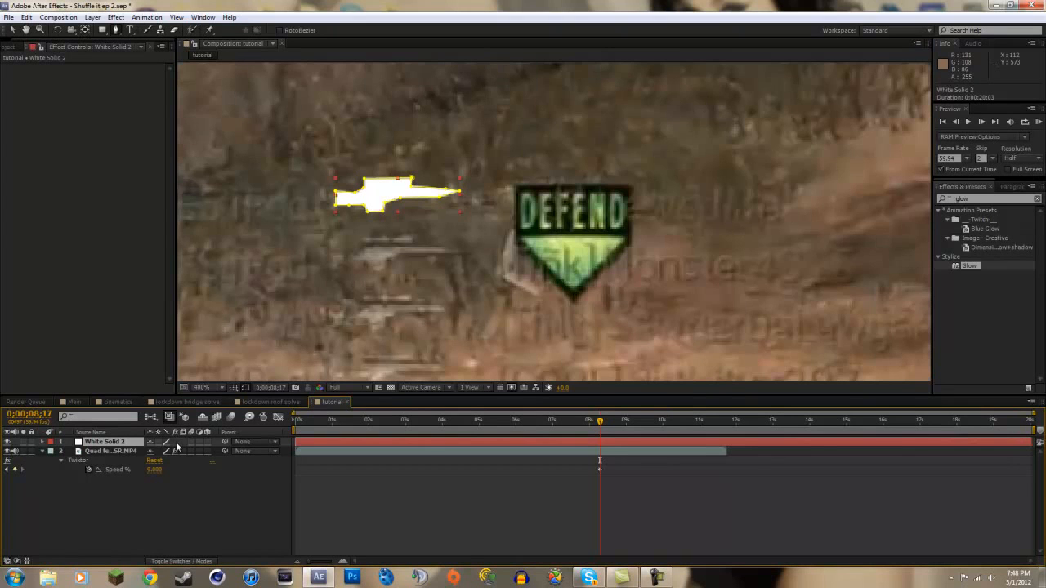
{"action": "key", "text": "m"}
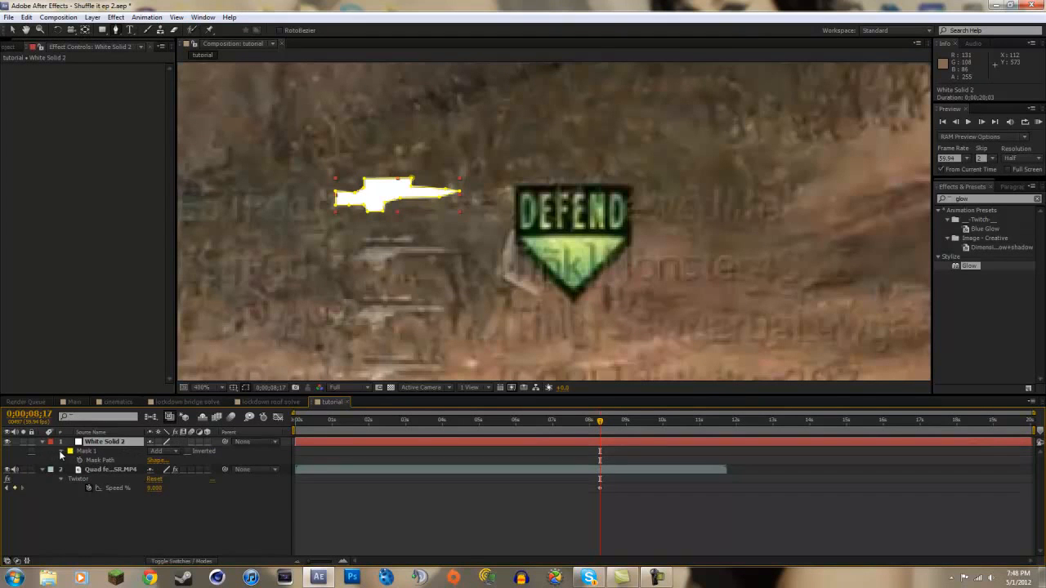
Reveal the weapon mask's remaining properties and feather the mask, trying 10 and 7 pixels before settling on 5 pixels
{"action": "left_click", "coordinate": [61, 453]}
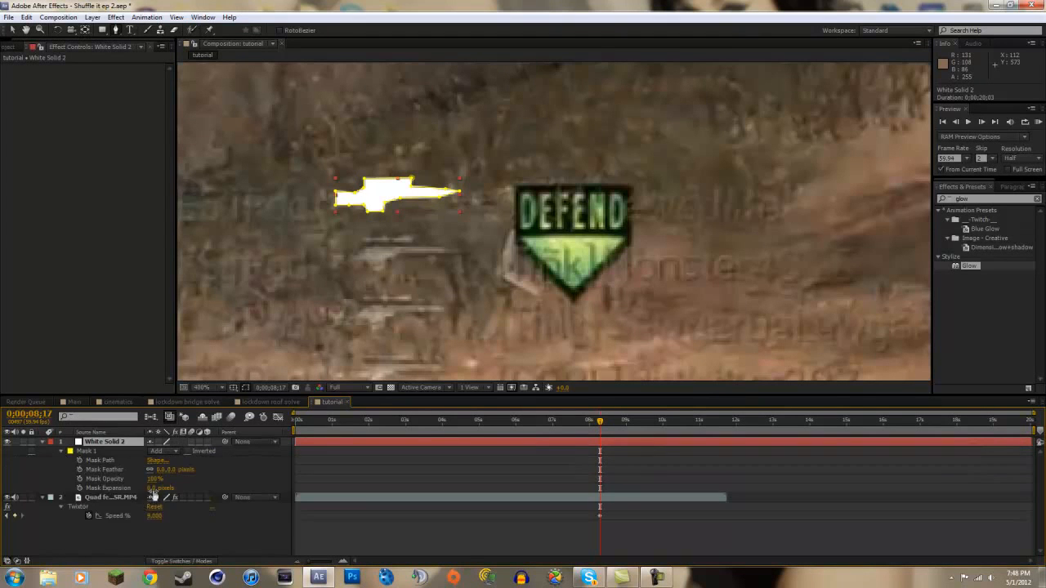
{"action": "left_click", "coordinate": [172, 470]}
{"action": "type", "text": "10"}
{"action": "key", "text": "Return"}
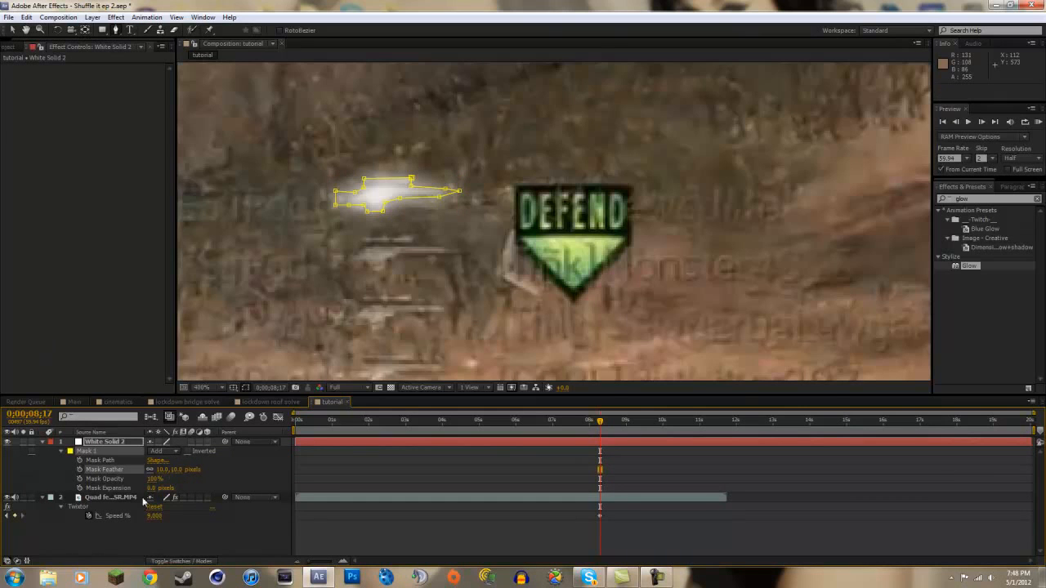
{"action": "left_click", "coordinate": [173, 470]}
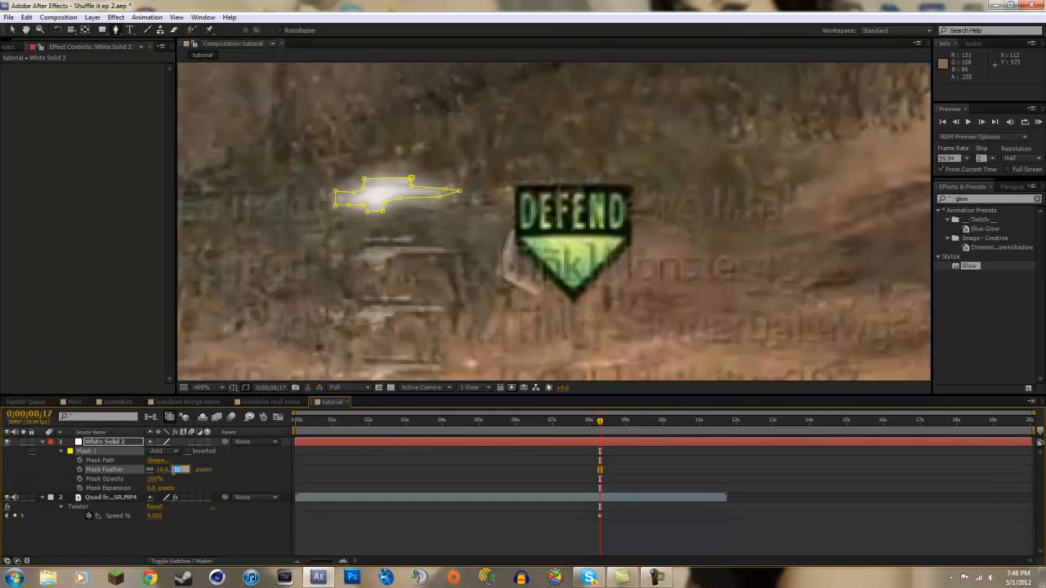
{"action": "type", "text": "7"}
{"action": "key", "text": "Return"}
{"action": "left_click", "coordinate": [173, 470]}
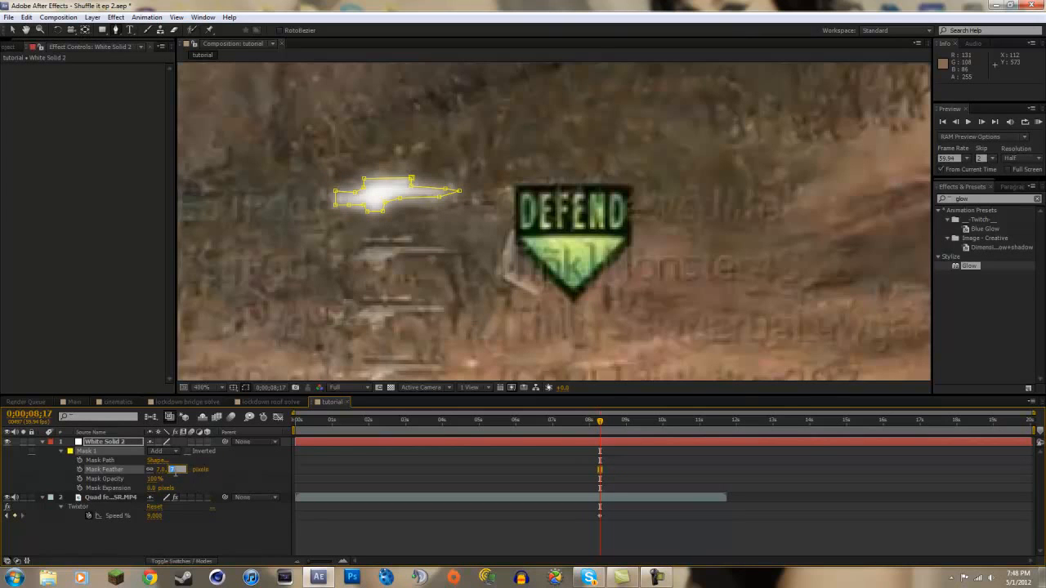
{"action": "type", "text": "5"}
{"action": "key", "text": "Return"}
{"action": "left_click", "coordinate": [69, 288]}
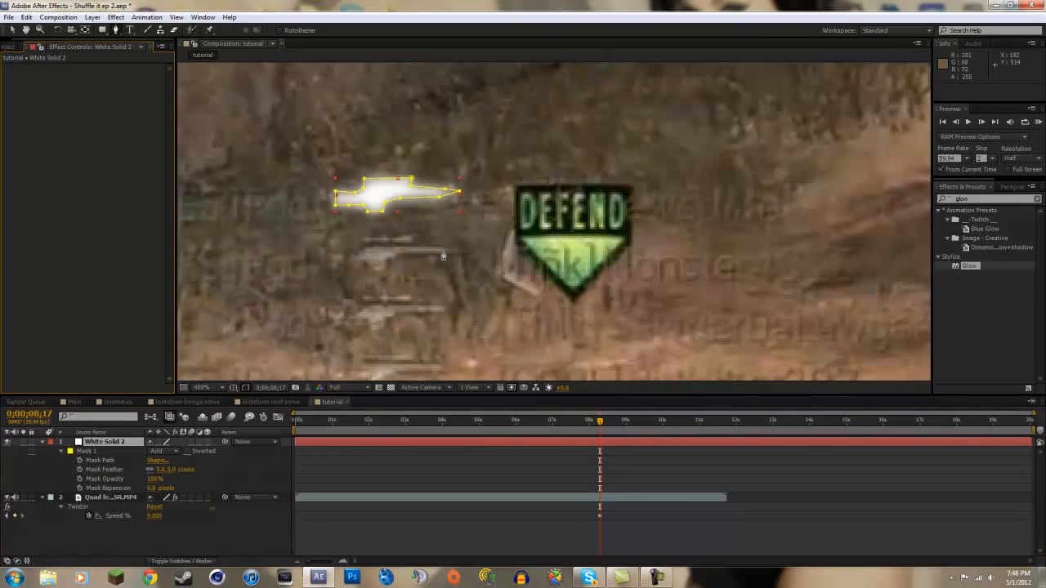
Try a mask expansion of -1 pixel on the weapon mask, then reset it to 0
{"action": "scroll", "coordinate": [444, 256], "scroll_direction": "down", "scroll_amount": 1}
{"action": "scroll", "coordinate": [600, 210], "scroll_direction": "up", "scroll_amount": 1}
{"action": "left_click_drag", "start_coordinate": [152, 488], "coordinate": [162, 493]}
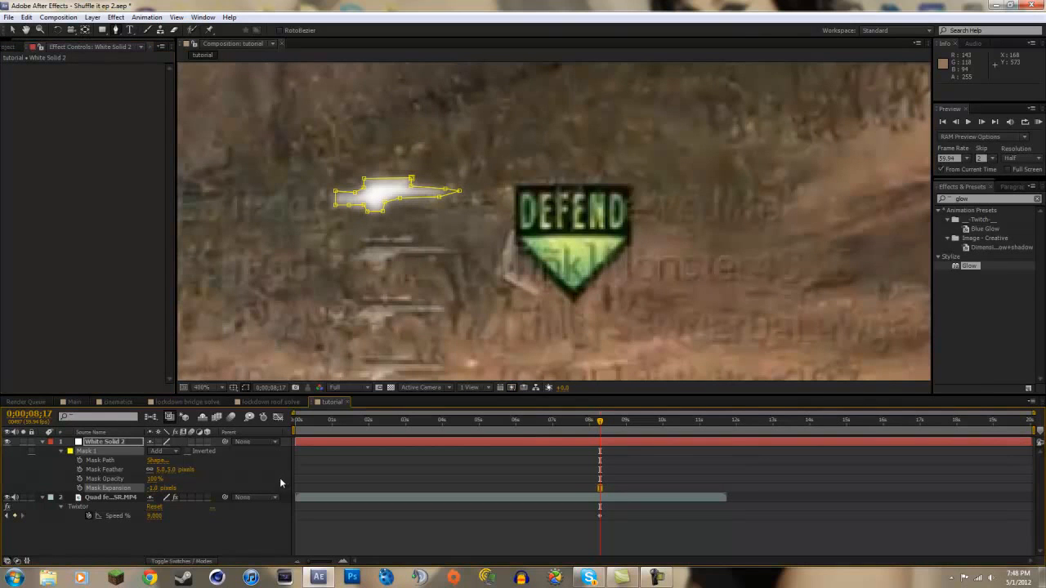
{"action": "left_click", "coordinate": [153, 489]}
{"action": "type", "text": "0"}
{"action": "key", "text": "Return"}
Switch to the Selection tool and apply the Stylize Glow effect to the masked white solid
{"action": "scroll", "coordinate": [532, 216], "scroll_direction": "down", "scroll_amount": 2}
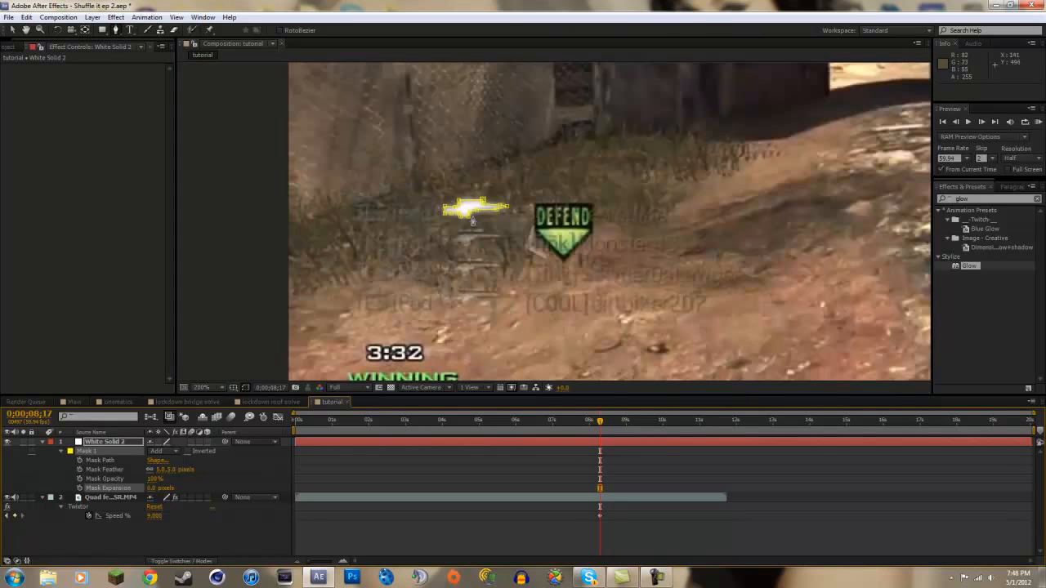
{"action": "left_click", "coordinate": [11, 30]}
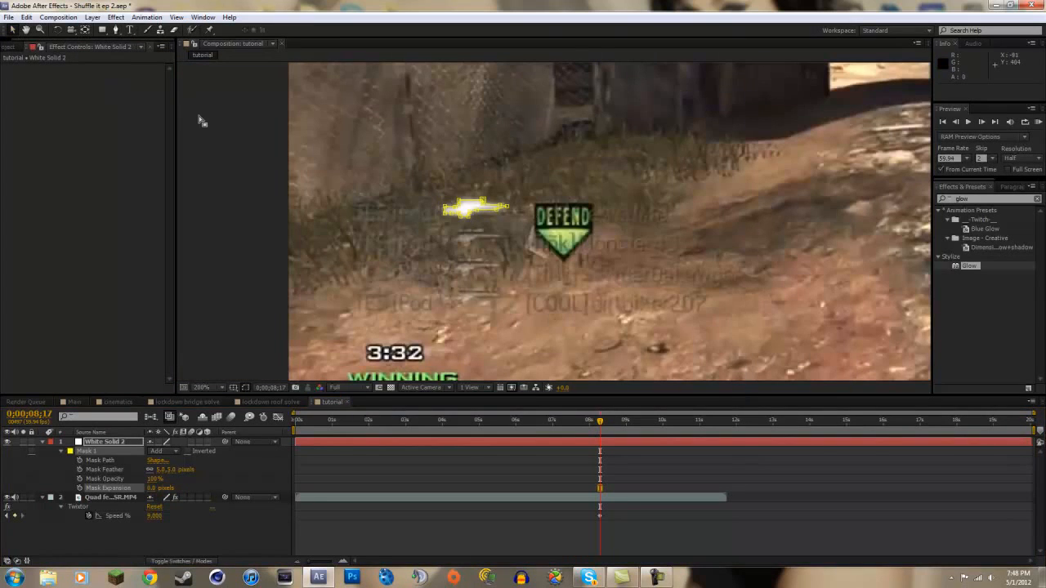
{"action": "scroll", "coordinate": [553, 218], "scroll_direction": "down", "scroll_amount": 2}
{"action": "left_click", "coordinate": [446, 209]}
{"action": "left_click_drag", "start_coordinate": [514, 257], "coordinate": [290, 279]}
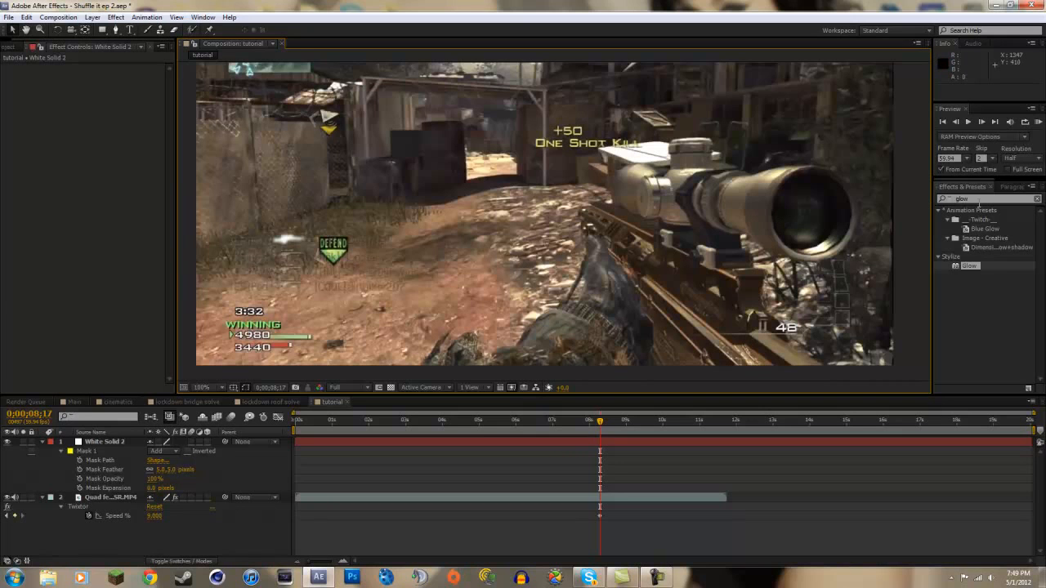
{"action": "left_click_drag", "start_coordinate": [984, 198], "coordinate": [944, 195]}
{"action": "left_click", "coordinate": [990, 256]}
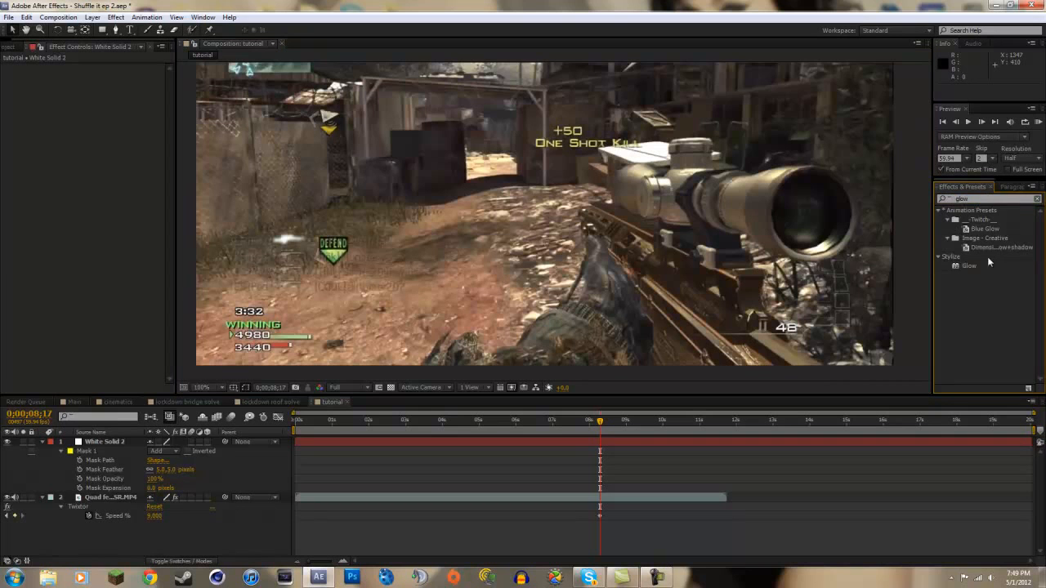
{"action": "left_click_drag", "start_coordinate": [969, 265], "coordinate": [112, 443]}
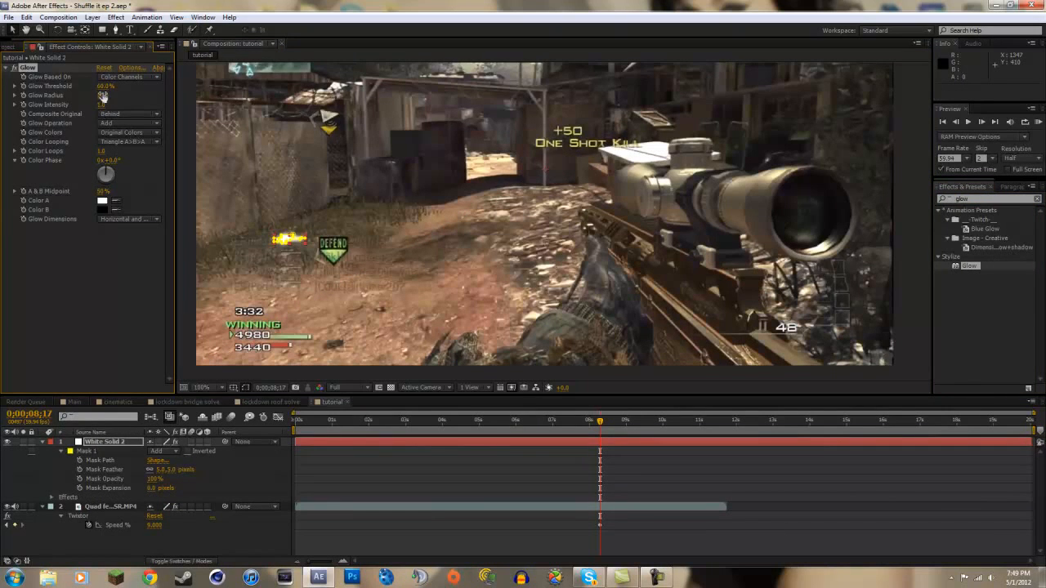
Try different Glow Threshold levels on the white solid's glow, ending at 100%
{"action": "left_click_drag", "start_coordinate": [103, 86], "coordinate": [17, 94]}
{"action": "key", "text": "period"}
{"action": "left_click_drag", "start_coordinate": [243, 259], "coordinate": [604, 263]}
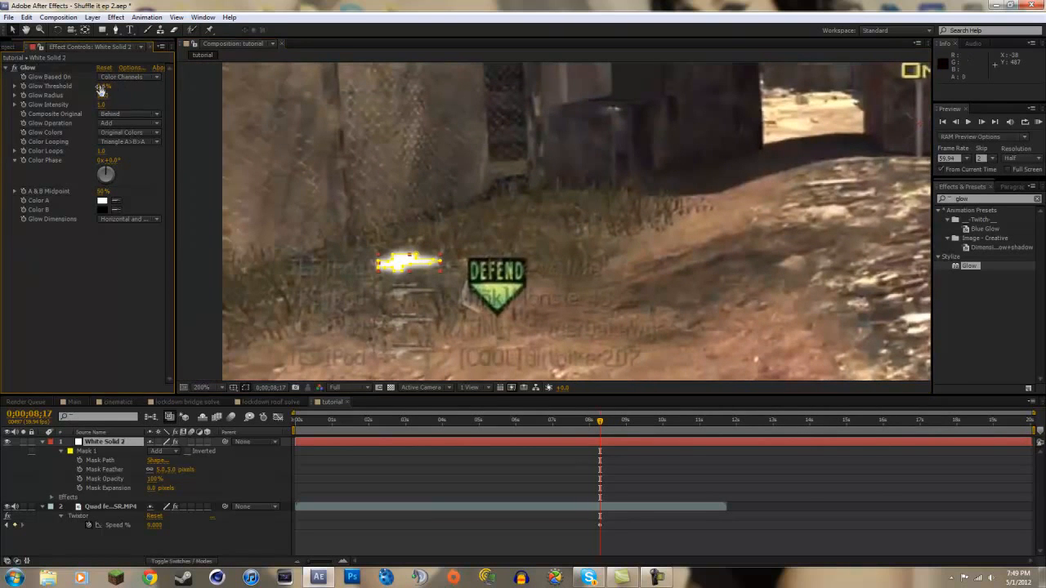
{"action": "left_click", "coordinate": [205, 254]}
{"action": "left_click_drag", "start_coordinate": [103, 87], "coordinate": [577, 75]}
{"action": "left_click", "coordinate": [179, 216]}
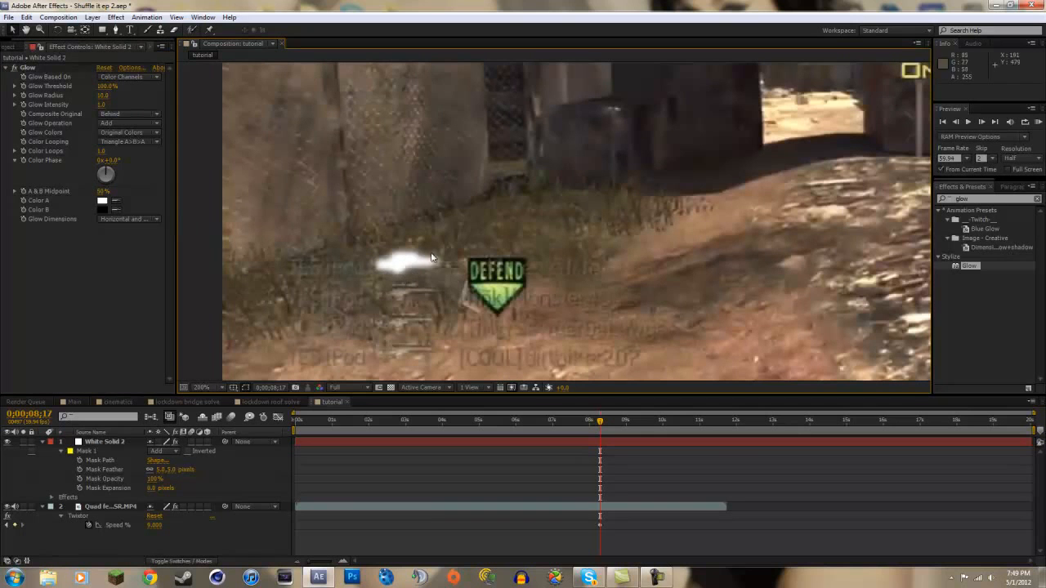
Set the glow colours to A & B Colors and make Color A a light cyan blue
{"action": "left_click", "coordinate": [143, 137]}
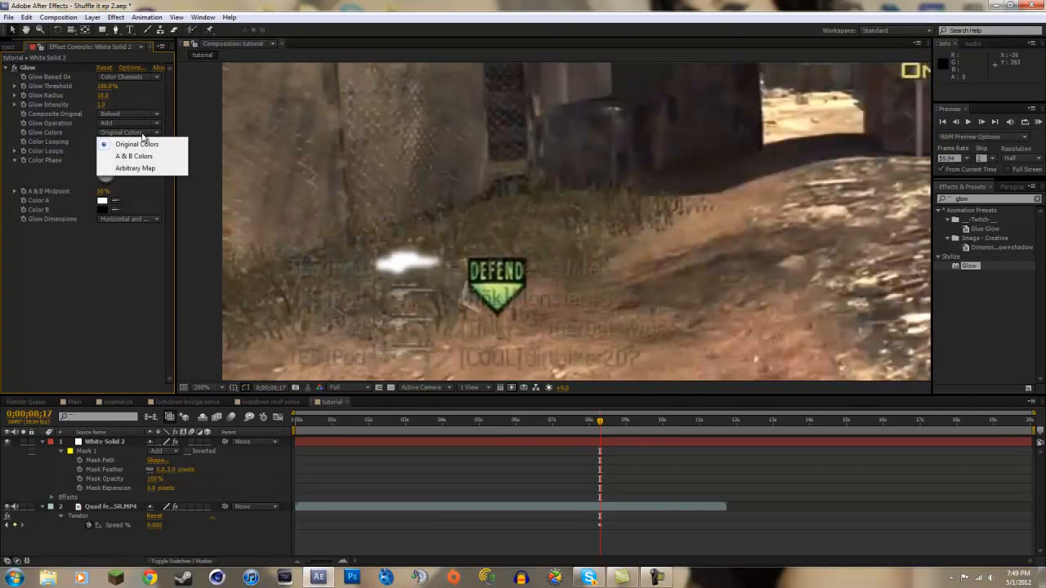
{"action": "left_click", "coordinate": [147, 155]}
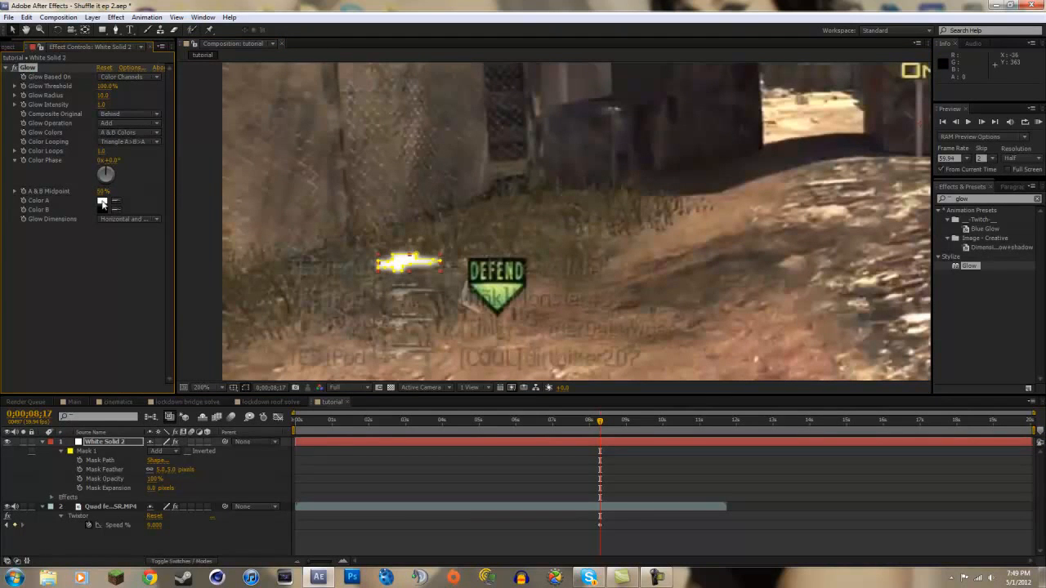
{"action": "left_click", "coordinate": [103, 202]}
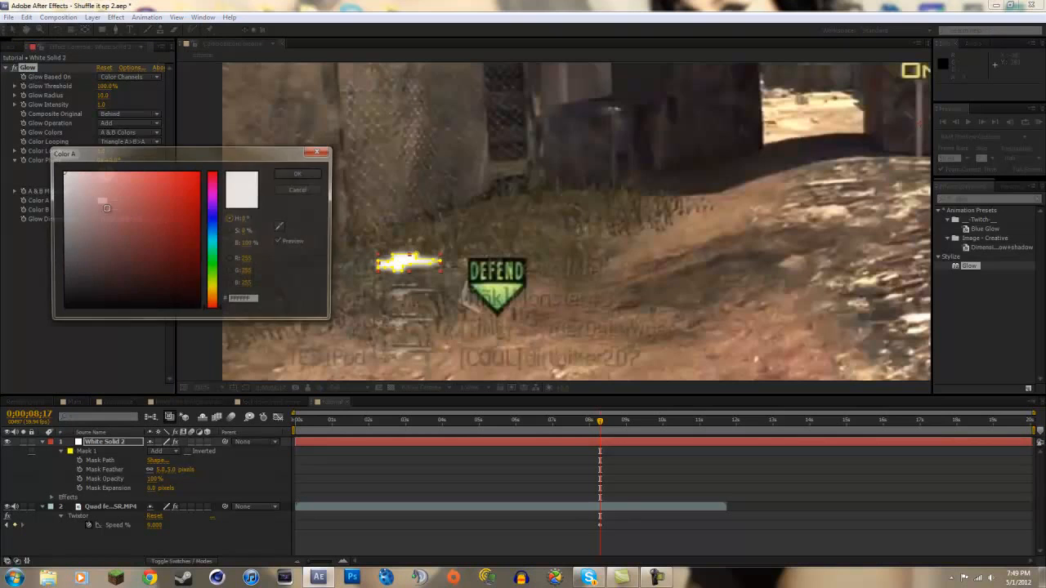
{"action": "left_click", "coordinate": [214, 238]}
{"action": "left_click_drag", "start_coordinate": [137, 195], "coordinate": [145, 146]}
{"action": "left_click", "coordinate": [294, 174]}
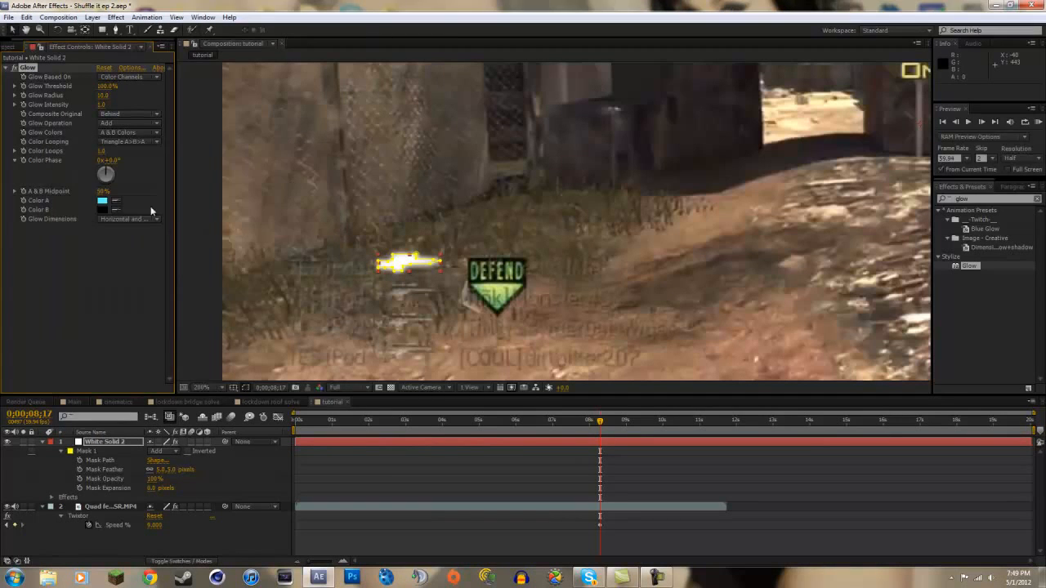
Change the glow's Color B to white
{"action": "left_click", "coordinate": [103, 212]}
{"action": "left_click", "coordinate": [213, 234]}
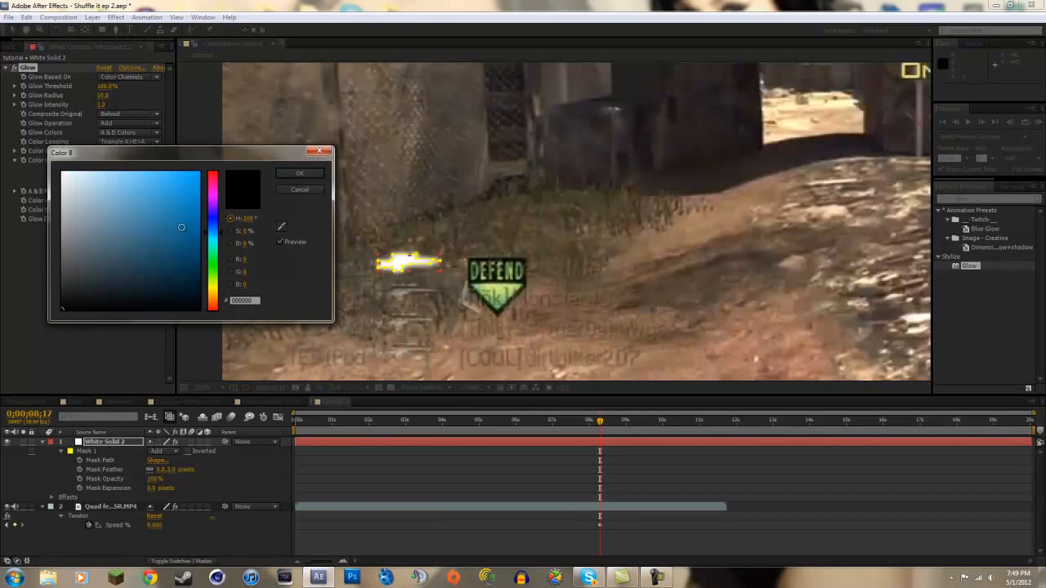
{"action": "left_click_drag", "start_coordinate": [107, 209], "coordinate": [62, 171]}
{"action": "left_click", "coordinate": [300, 172]}
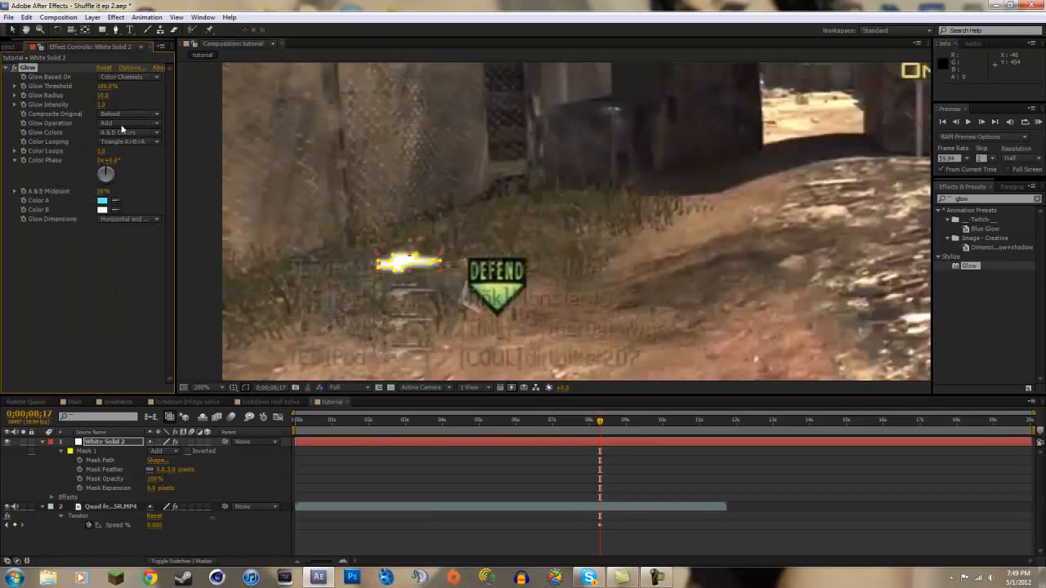
Set the Glow Threshold to 20% and the Glow Radius to 12
{"action": "left_click_drag", "start_coordinate": [107, 88], "coordinate": [58, 88]}
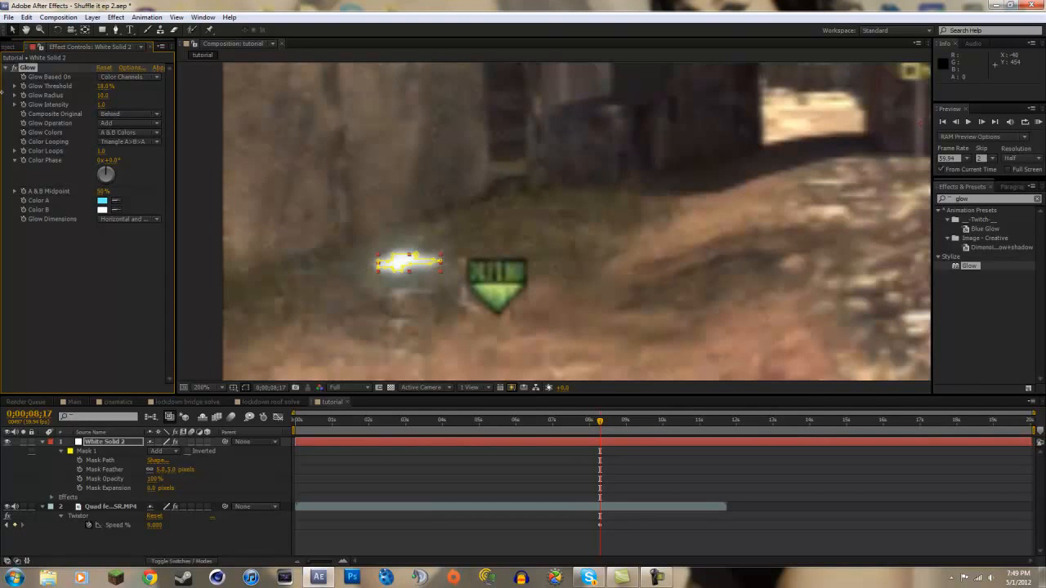
{"action": "left_click", "coordinate": [109, 86]}
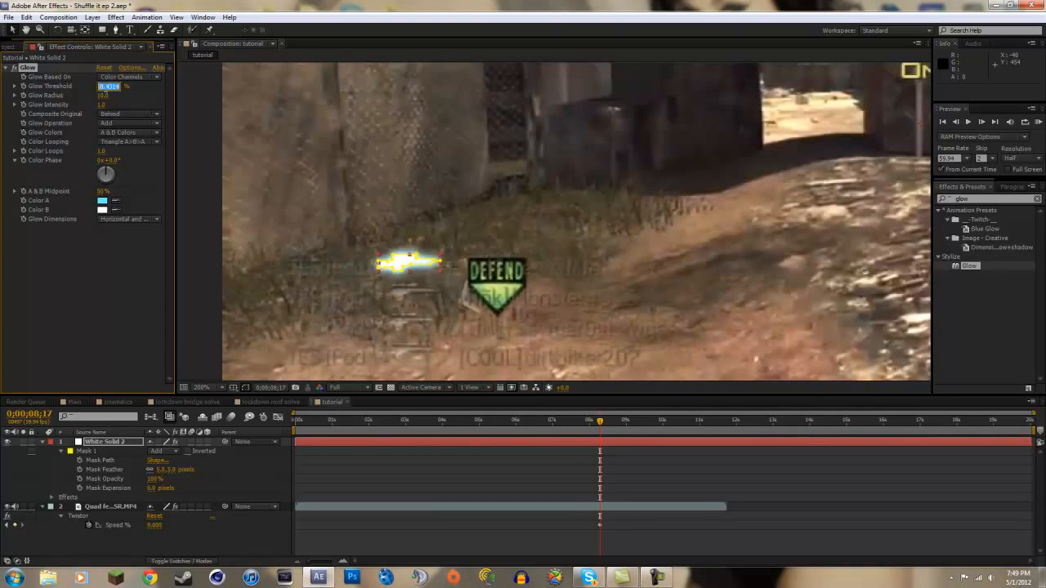
{"action": "key", "text": "Return"}
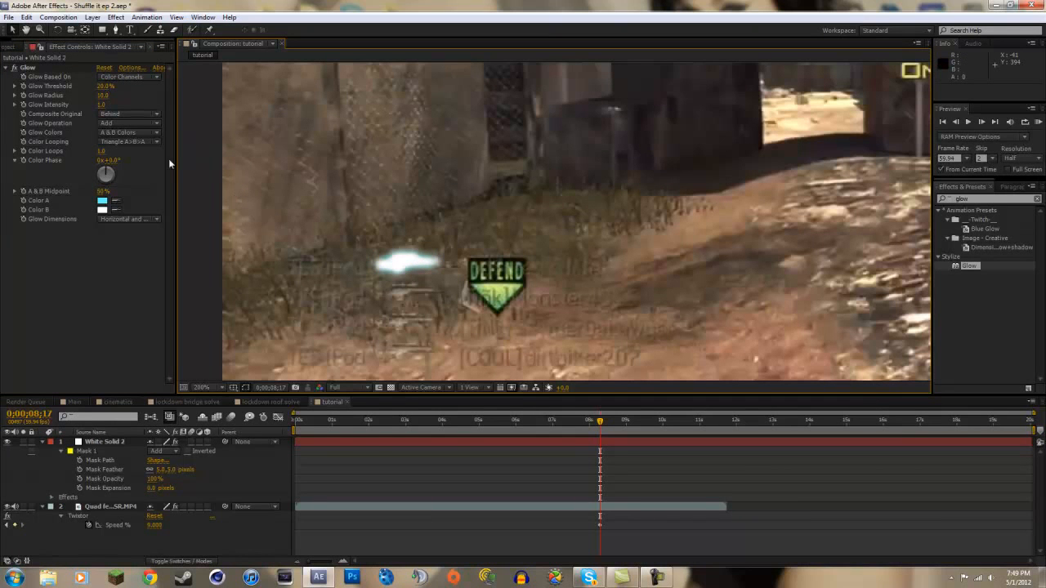
{"action": "mouse_move", "coordinate": [103, 96]}
{"action": "left_mouse_down"}
{"action": "mouse_move", "coordinate": [119, 92]}
{"action": "mouse_move", "coordinate": [87, 91]}
{"action": "mouse_move", "coordinate": [121, 98]}
{"action": "left_mouse_up"}
{"action": "left_click", "coordinate": [209, 163]}
Lower the weapon mask's opacity to 40% and deselect the solid
{"action": "left_click_drag", "start_coordinate": [154, 479], "coordinate": [150, 479]}
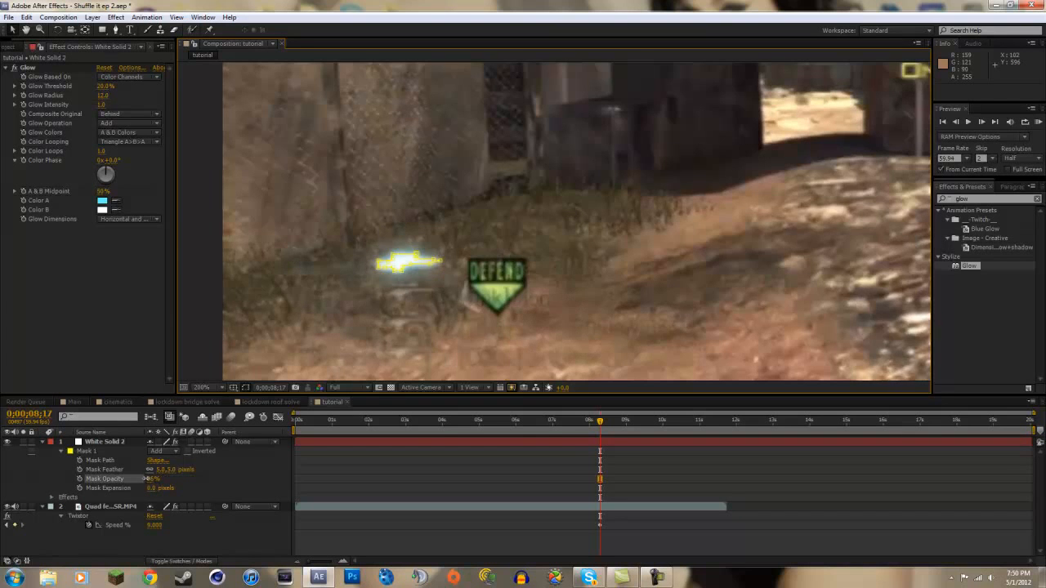
{"action": "left_click", "coordinate": [154, 479]}
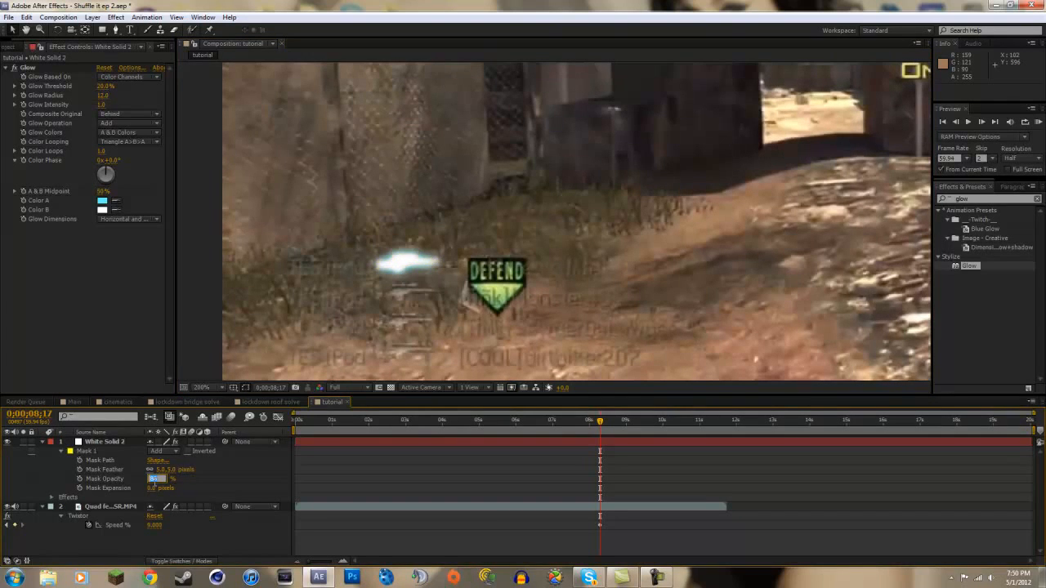
{"action": "type", "text": "40"}
{"action": "key", "text": "Return"}
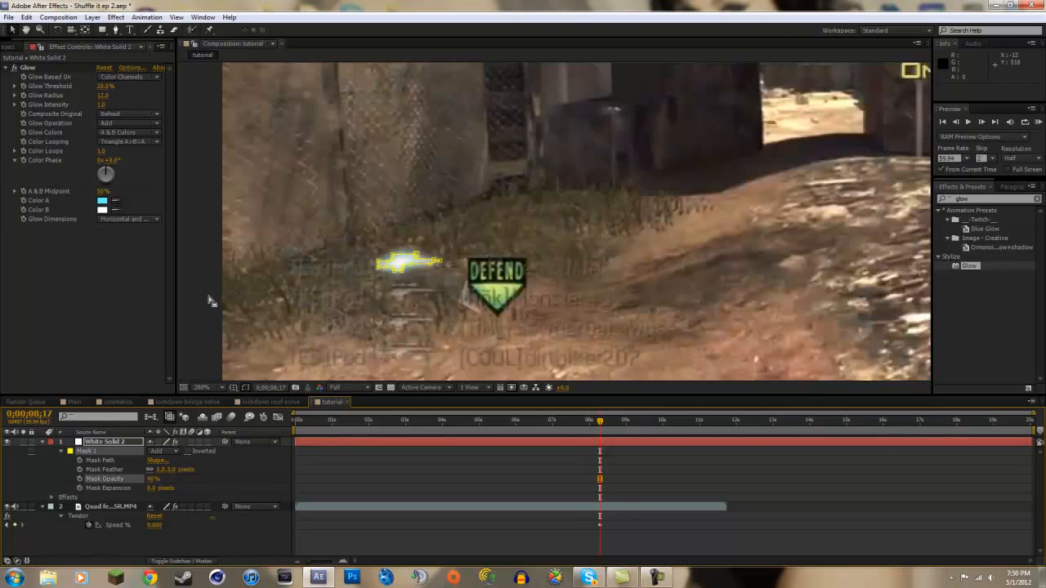
{"action": "left_click", "coordinate": [198, 196]}
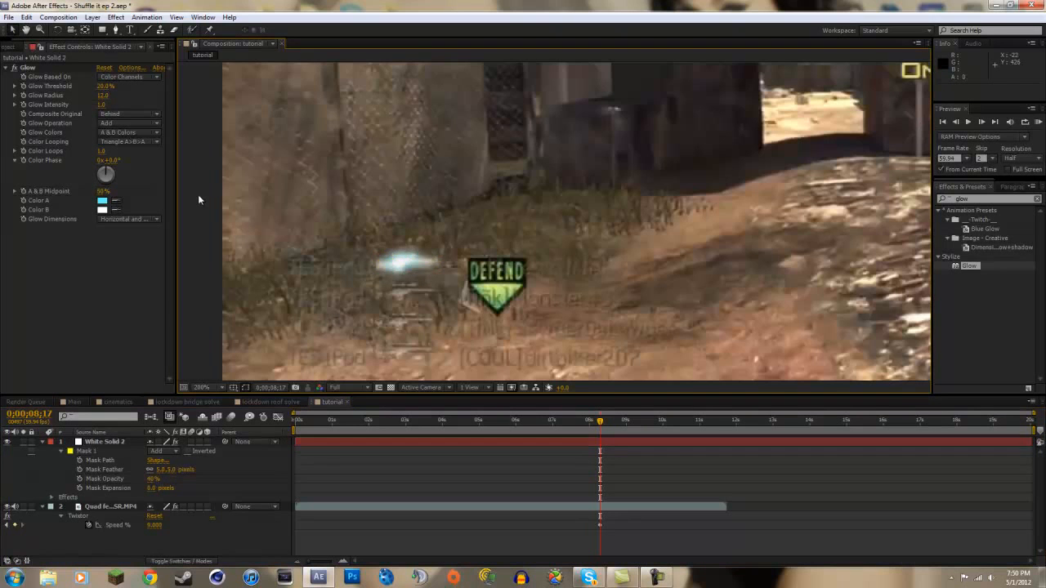
Go to 0;00;10;00 and inspect the glowing weapon icon against the other kill-feed icons below it
{"action": "scroll", "coordinate": [406, 239], "scroll_direction": "down", "scroll_amount": 1}
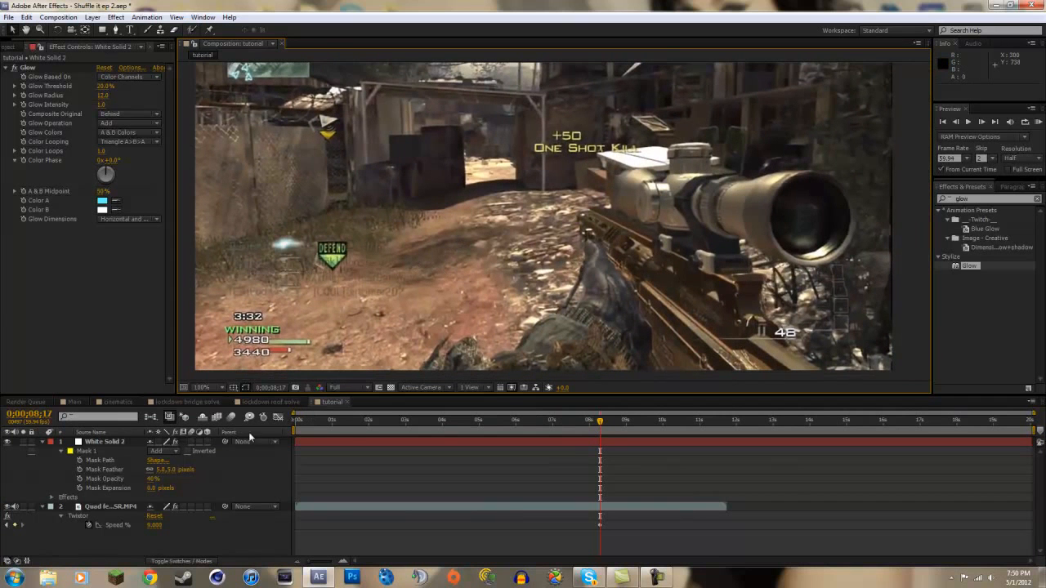
{"action": "left_click_drag", "start_coordinate": [348, 424], "coordinate": [662, 431]}
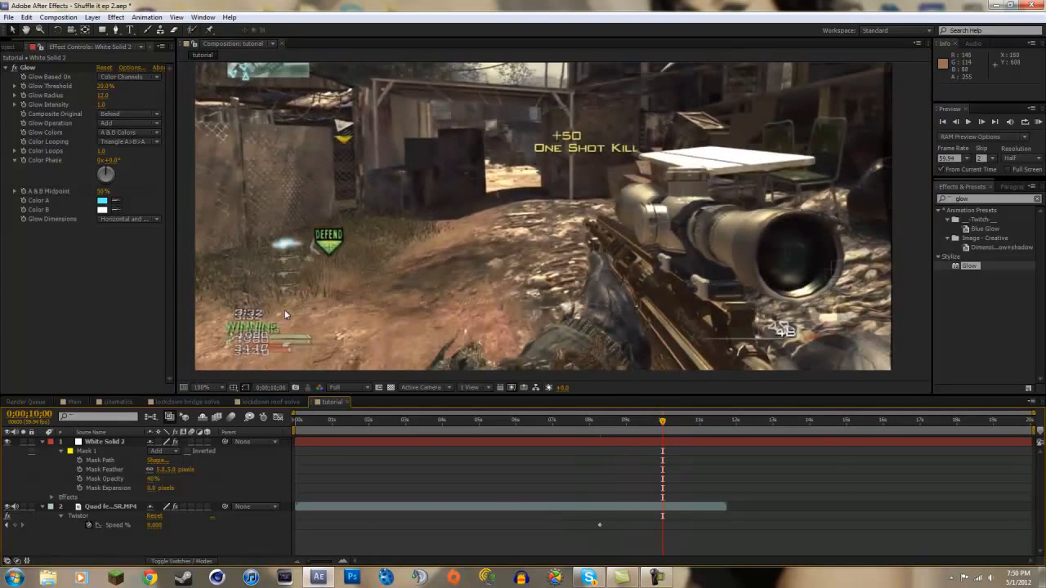
{"action": "scroll", "coordinate": [257, 249], "scroll_direction": "up", "scroll_amount": 1}
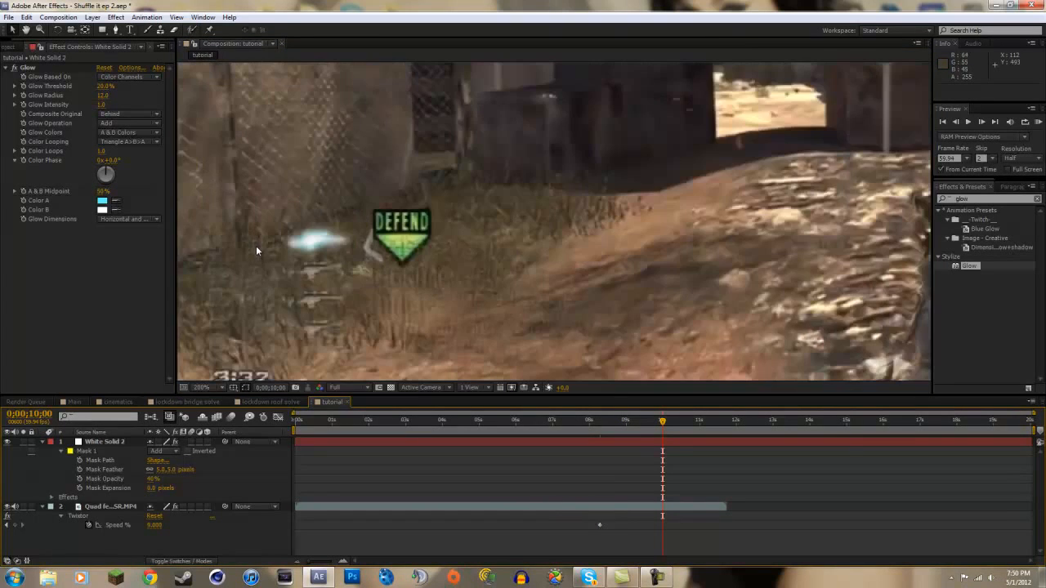
{"action": "scroll", "coordinate": [264, 244], "scroll_direction": "up", "scroll_amount": 1}
{"action": "scroll", "coordinate": [273, 244], "scroll_direction": "down", "scroll_amount": 1}
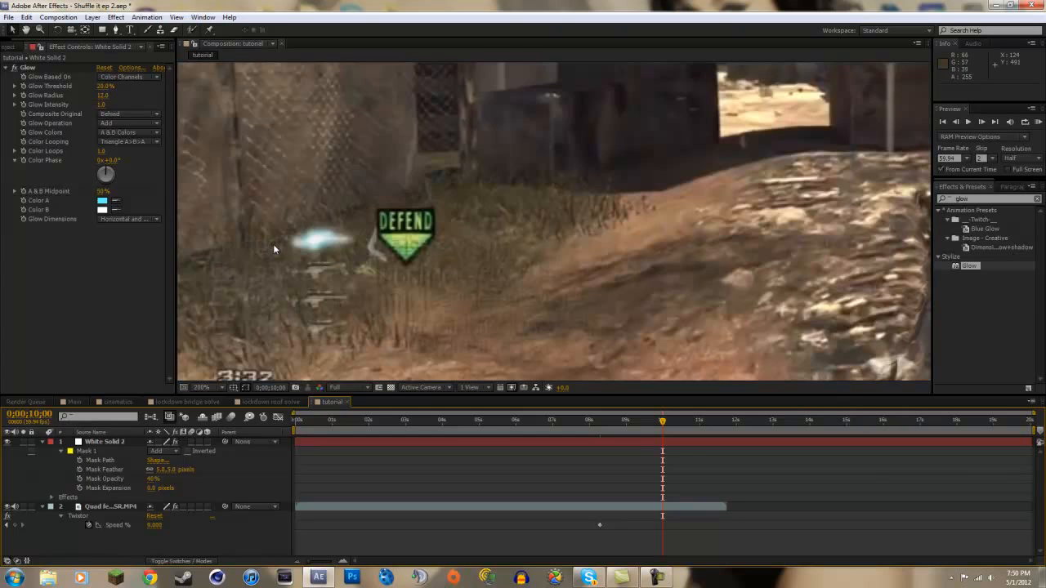
{"action": "scroll", "coordinate": [273, 243], "scroll_direction": "down", "scroll_amount": 1}
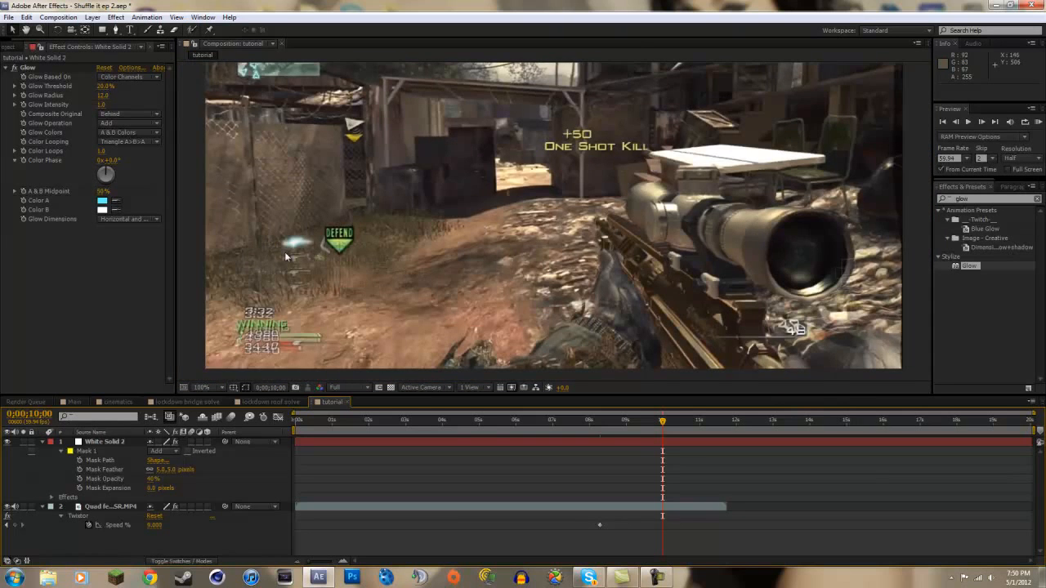
{"action": "scroll", "coordinate": [293, 256], "scroll_direction": "up", "scroll_amount": 1}
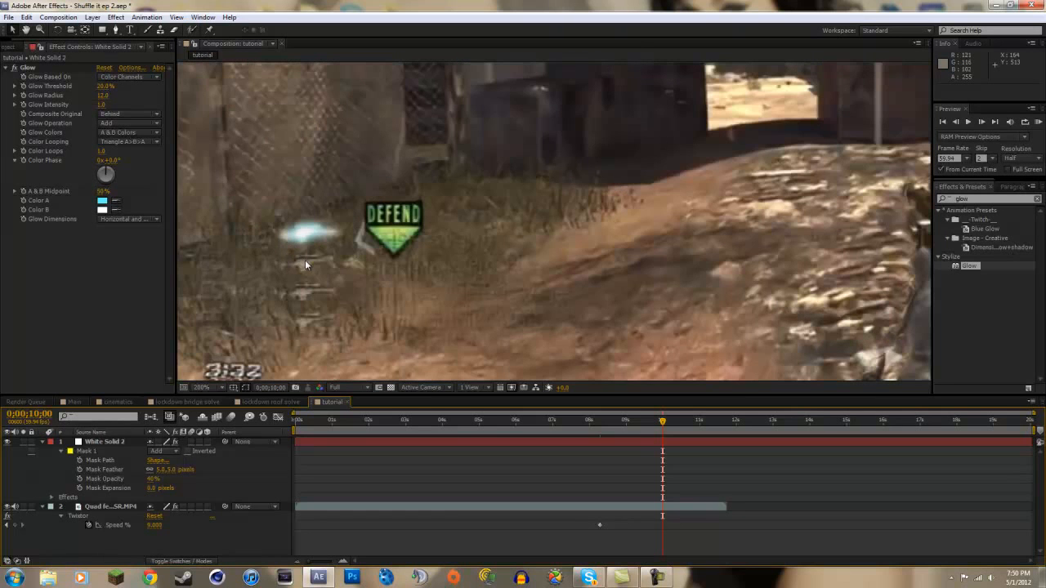
Duplicate the glowing masked solid three times and select the copy directly above the original
{"action": "left_click", "coordinate": [106, 442]}
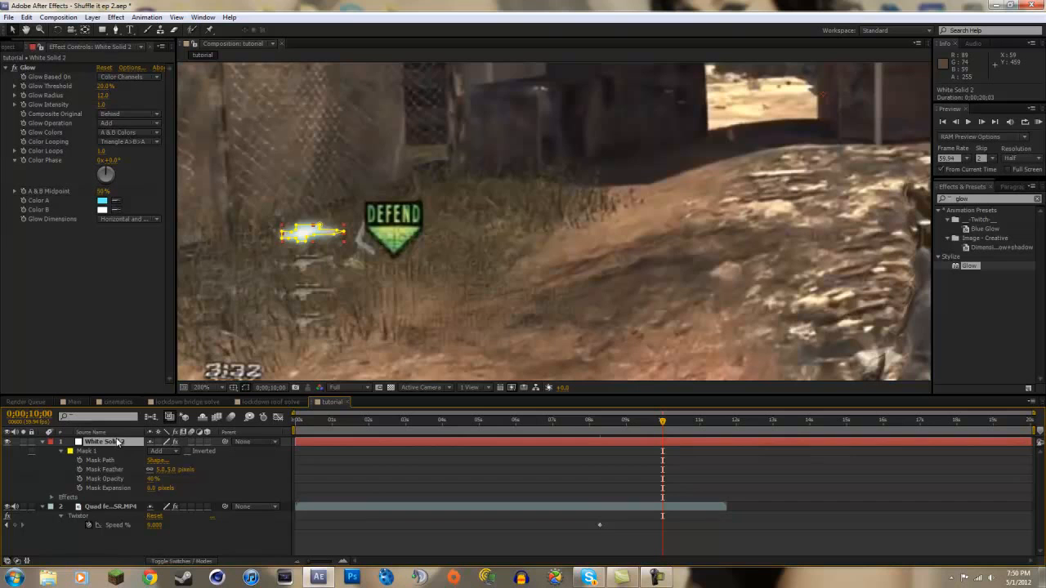
{"action": "key", "text": "ctrl+d"}
{"action": "key", "text": "ctrl+d"}
{"action": "key", "text": "ctrl+d"}
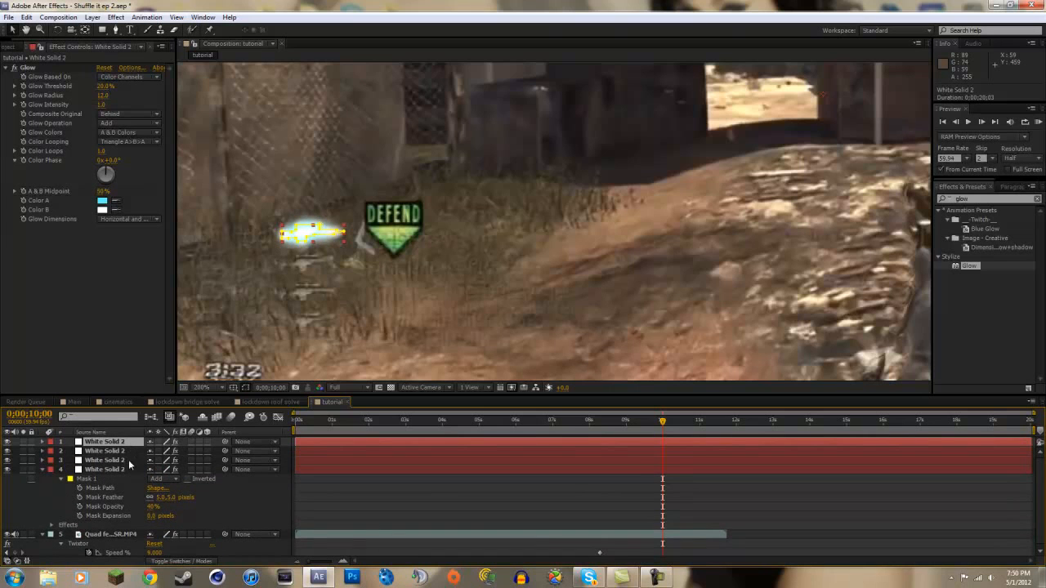
{"action": "left_click", "coordinate": [109, 460]}
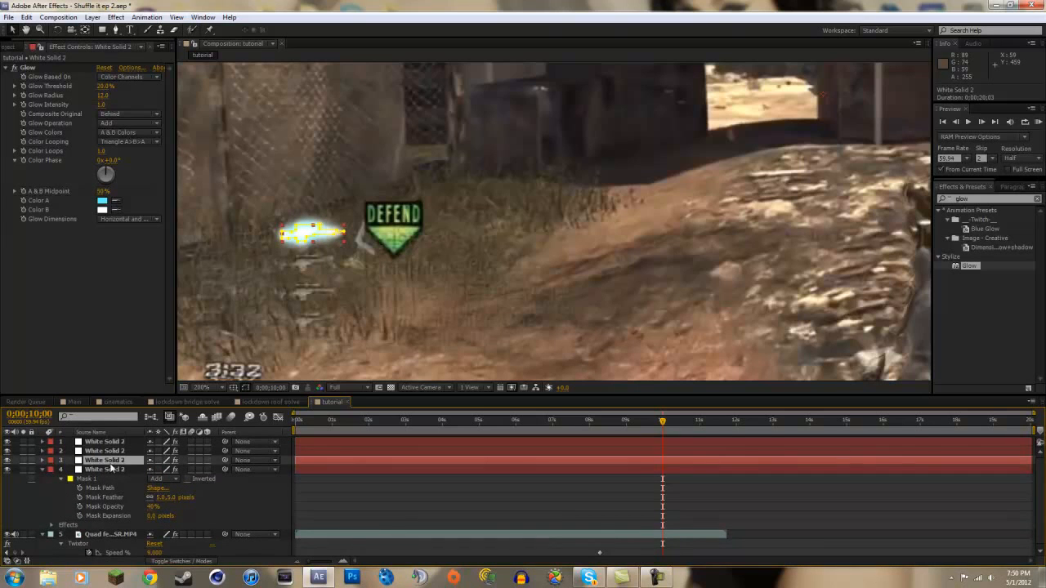
Move the three solid copies down onto the remaining kill-feed weapon icons, at Y positions 386, 414 and 437
{"action": "key", "text": "alt+shift+p"}
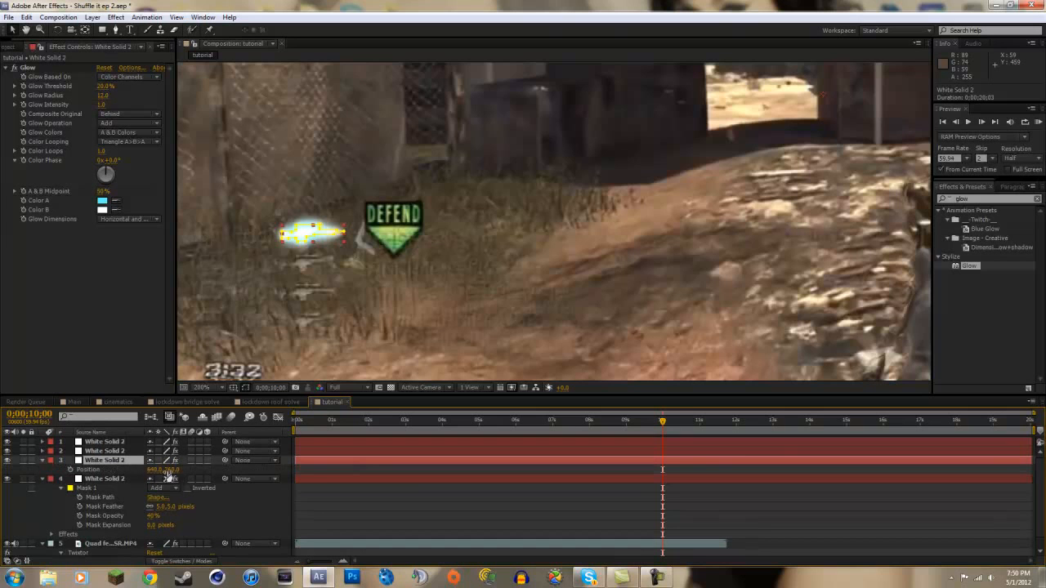
{"action": "left_click_drag", "start_coordinate": [175, 471], "coordinate": [177, 472]}
{"action": "left_click", "coordinate": [115, 452]}
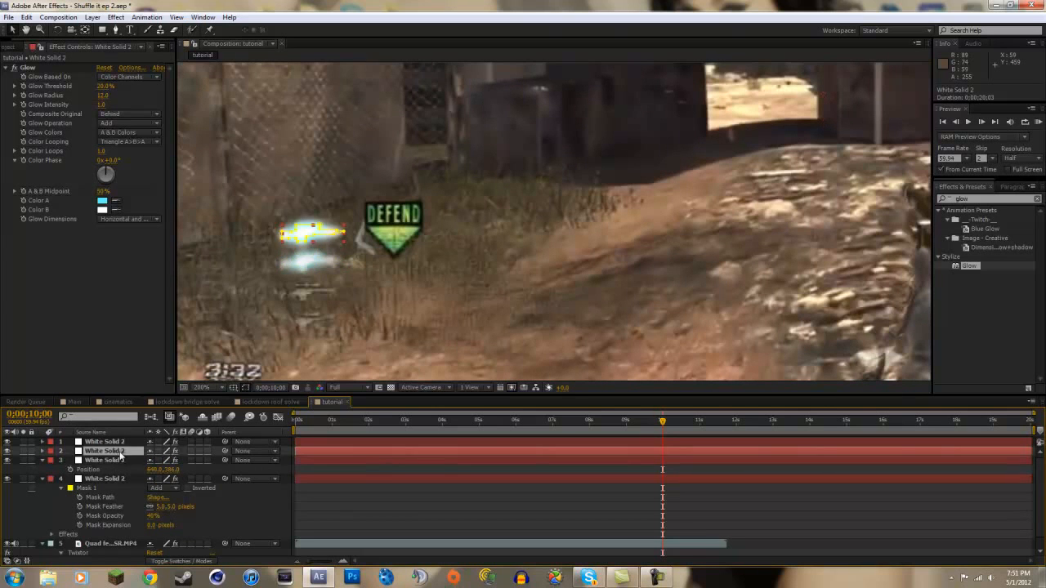
{"action": "key", "text": "alt+shift+p"}
{"action": "left_click_drag", "start_coordinate": [171, 460], "coordinate": [212, 451]}
{"action": "key", "text": "ctrl+d"}
{"action": "key", "text": "p"}
{"action": "left_click", "coordinate": [152, 291]}
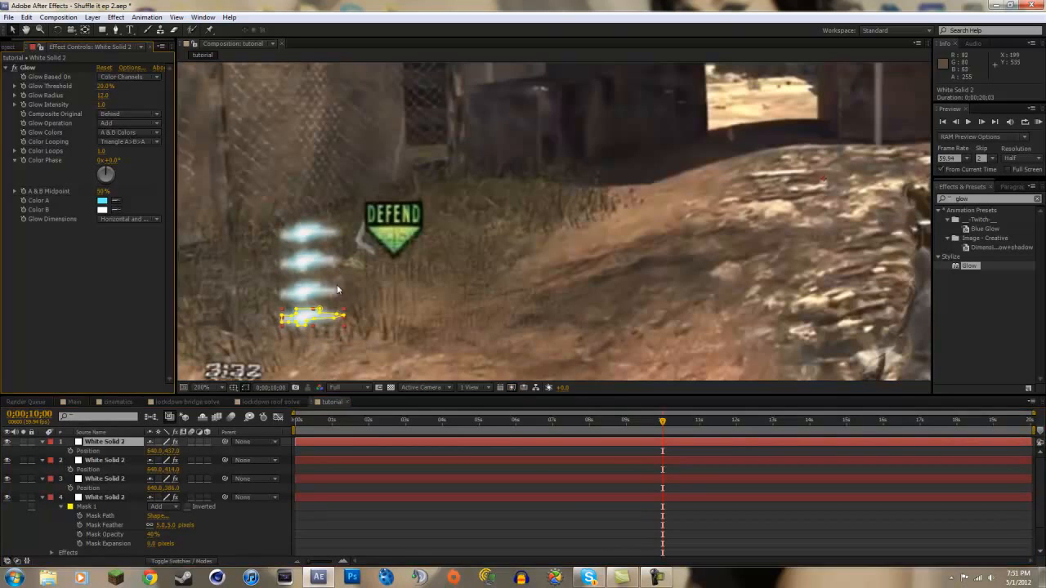
Deselect the solid and check the four glowing icons in the whole frame at 0;00;10;26
{"action": "scroll", "coordinate": [390, 273], "scroll_direction": "down", "scroll_amount": 3}
{"action": "left_click", "coordinate": [390, 273]}
{"action": "scroll", "coordinate": [474, 253], "scroll_direction": "up", "scroll_amount": 2}
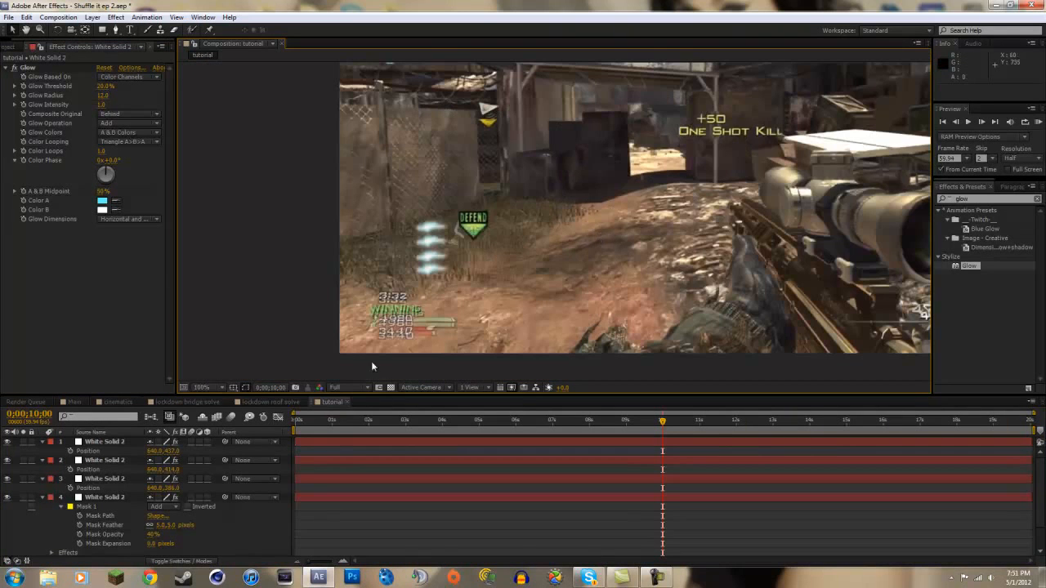
{"action": "left_click", "coordinate": [222, 387]}
{"action": "left_click", "coordinate": [245, 204]}
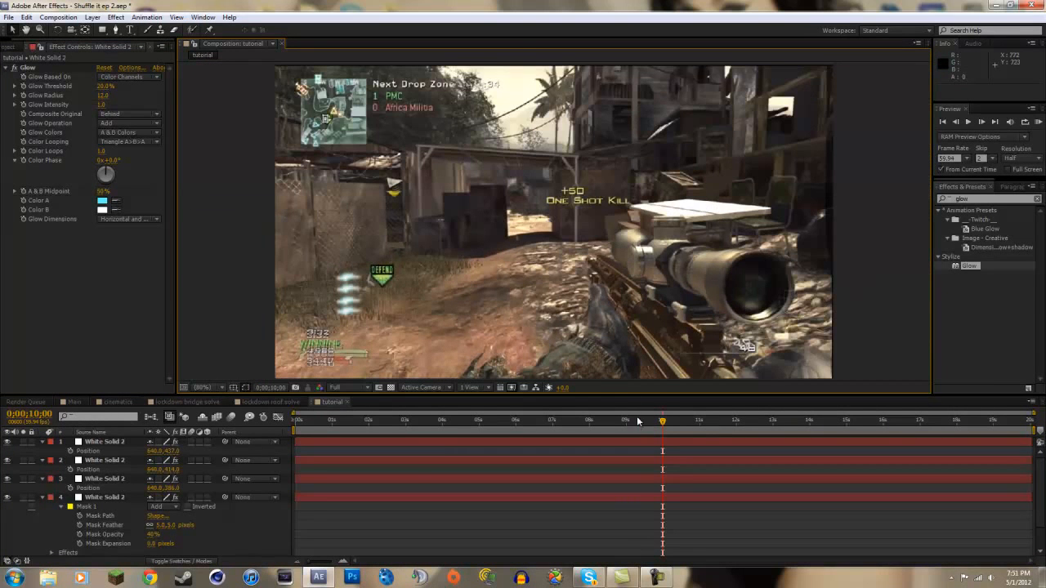
{"action": "left_click_drag", "start_coordinate": [662, 422], "coordinate": [678, 421]}
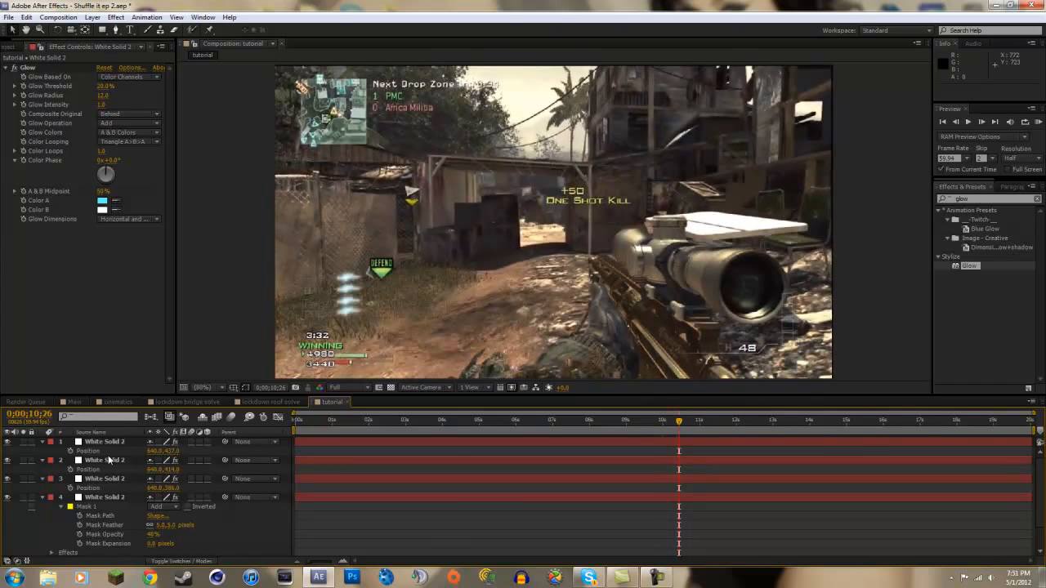
Try Glow Threshold extremes of 100% and 0% on the solid over the lowest weapon icon
{"action": "scroll", "coordinate": [156, 506], "scroll_direction": "down", "scroll_amount": 1}
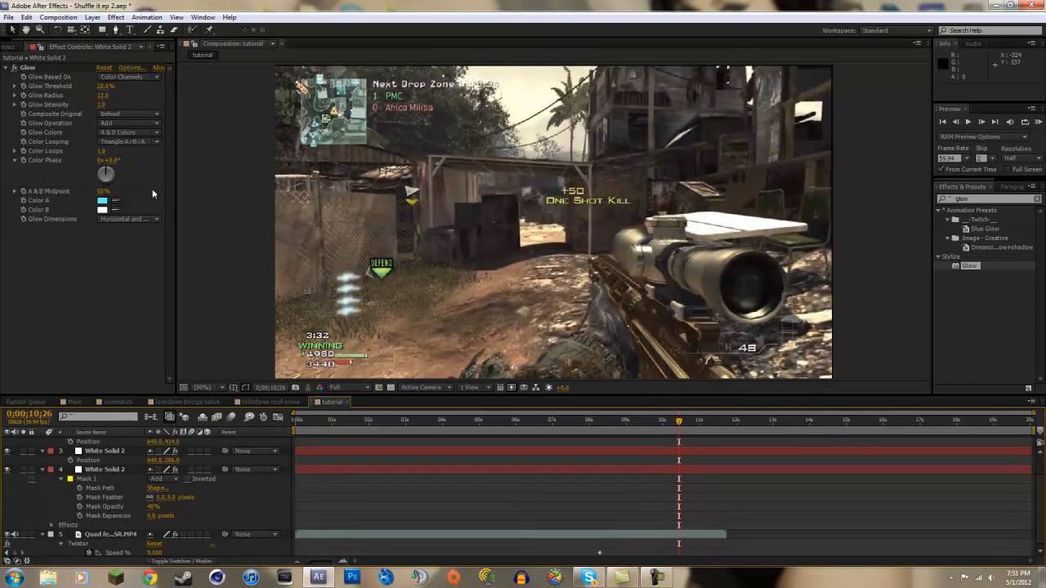
{"action": "left_click_drag", "start_coordinate": [105, 87], "coordinate": [252, 100]}
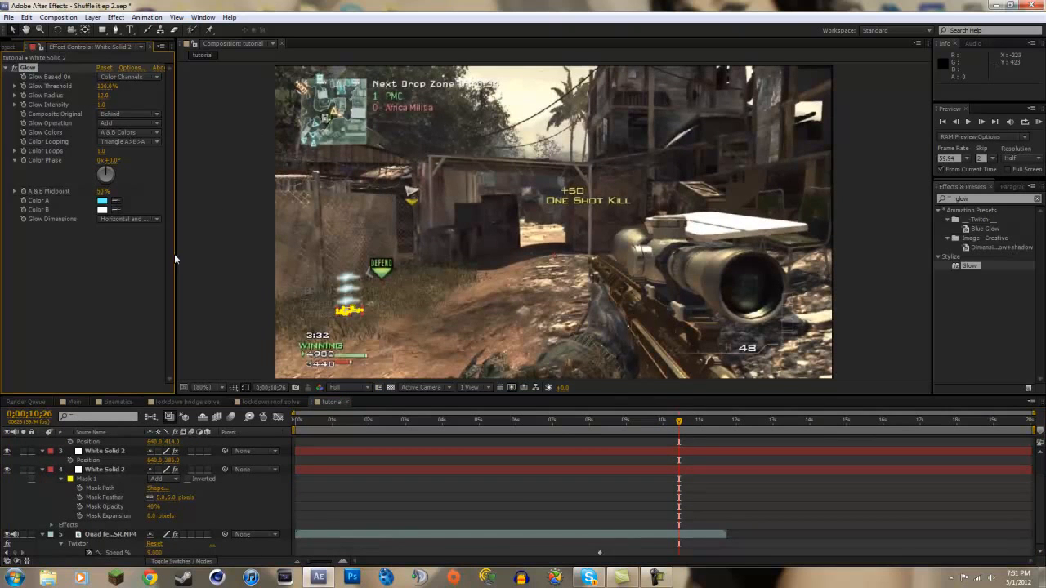
{"action": "left_click_drag", "start_coordinate": [106, 86], "coordinate": [2, 95]}
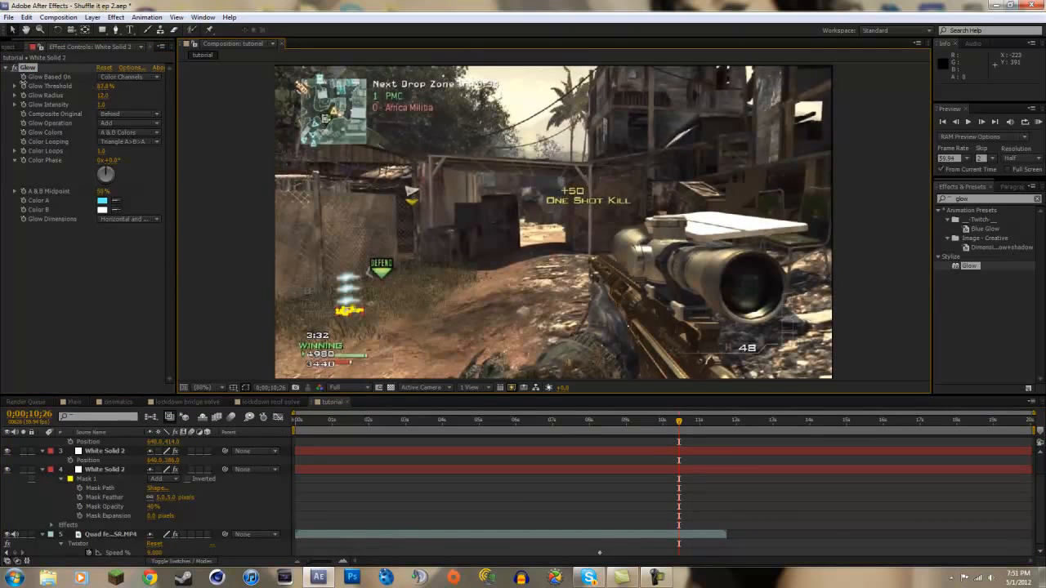
{"action": "left_click", "coordinate": [216, 117]}
{"action": "left_click_drag", "start_coordinate": [100, 87], "coordinate": [11, 95]}
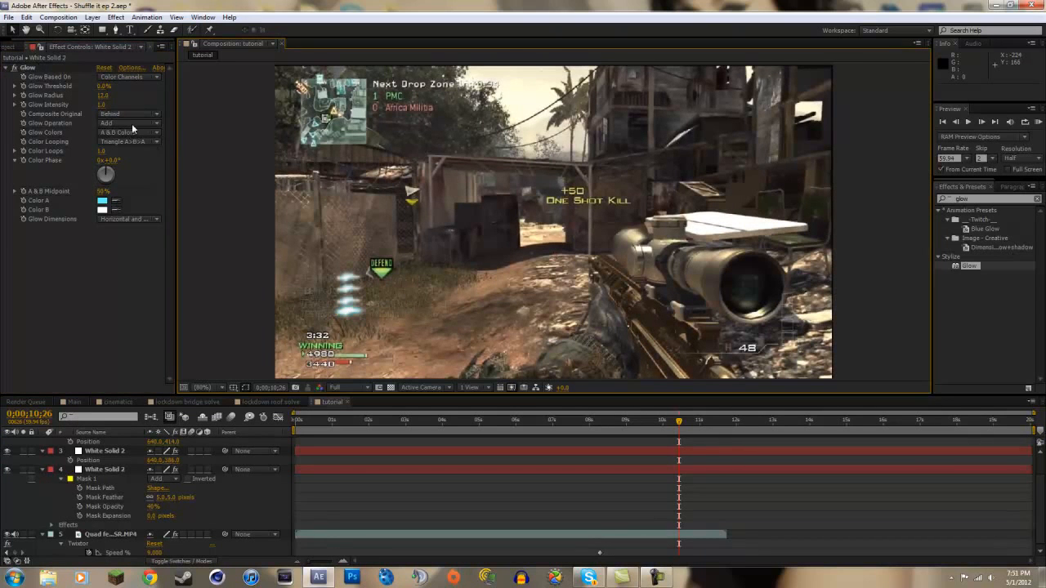
{"action": "left_click_drag", "start_coordinate": [103, 88], "coordinate": [182, 91]}
{"action": "left_click", "coordinate": [219, 157]}
Set the lowest icon solid's Glow Threshold to 30% and check the glow at 0;00;10;31
{"action": "left_click", "coordinate": [101, 87]}
{"action": "type", "text": "3"}
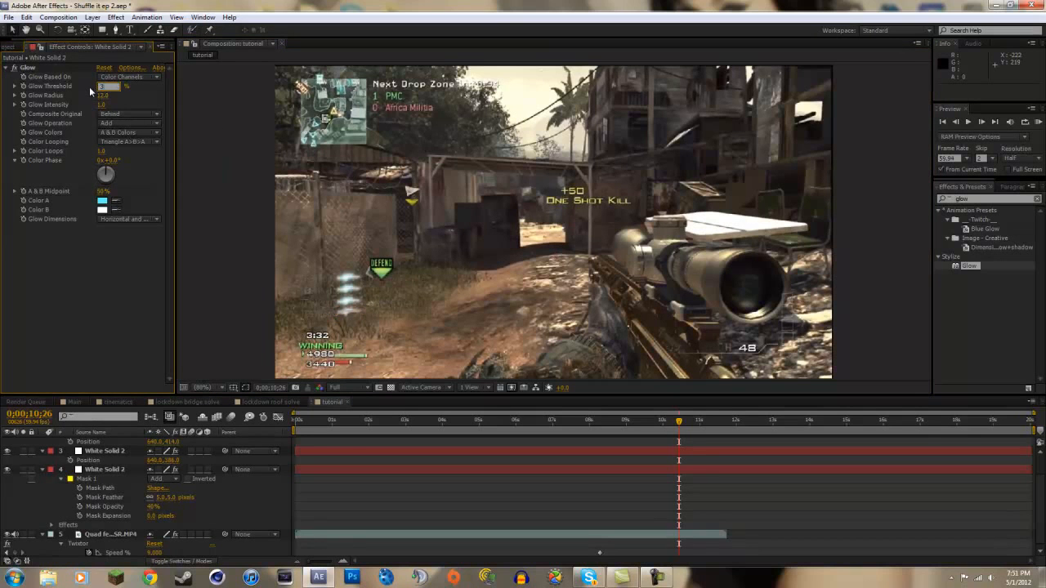
{"action": "type", "text": "0"}
{"action": "key", "text": "Return"}
{"action": "left_click", "coordinate": [250, 159]}
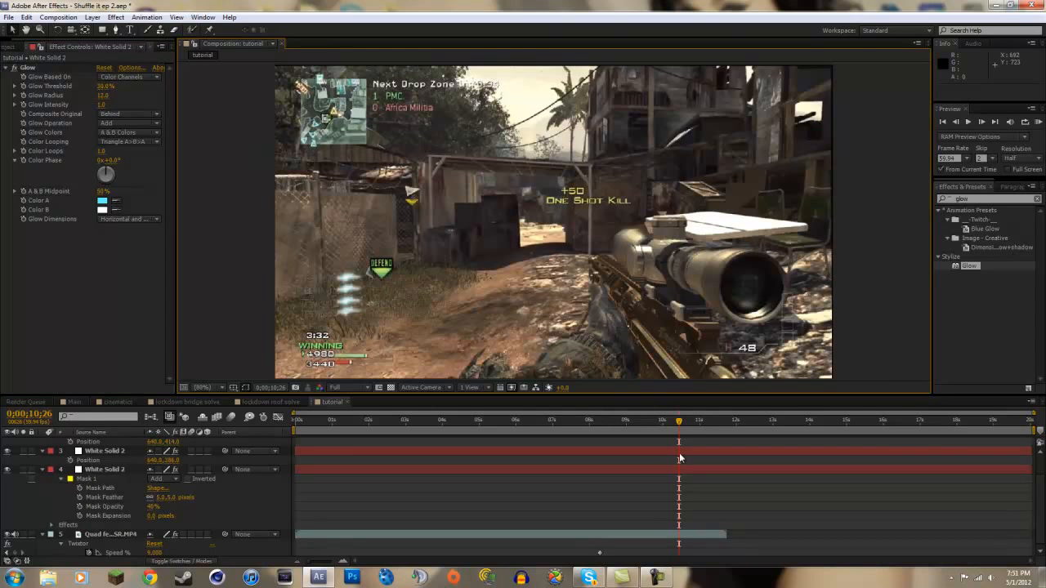
{"action": "mouse_move", "coordinate": [680, 423]}
{"action": "left_mouse_down"}
{"action": "mouse_move", "coordinate": [635, 415]}
{"action": "mouse_move", "coordinate": [682, 418]}
{"action": "left_mouse_up"}
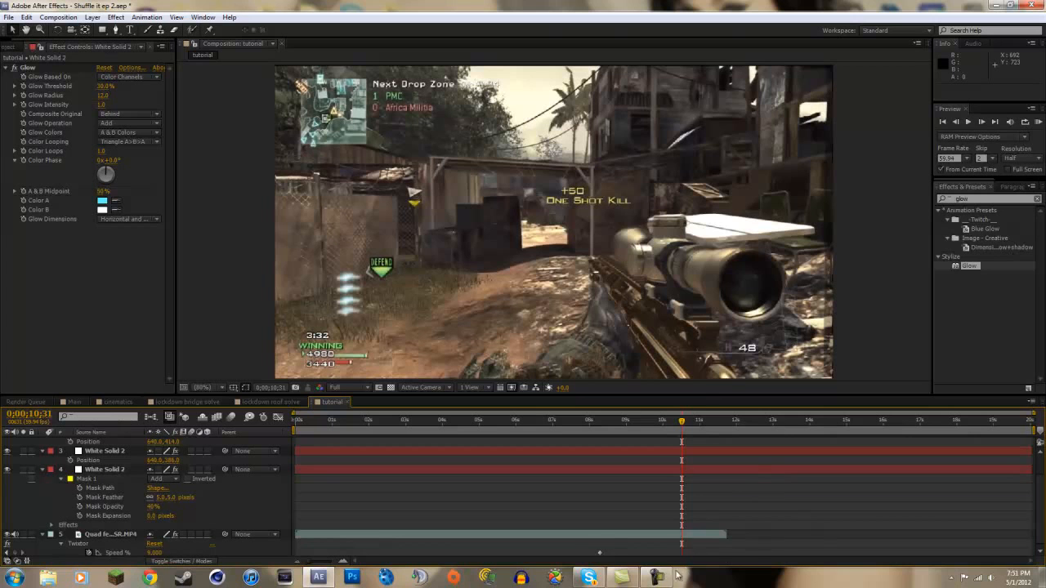
{"action": "mouse_move", "coordinate": [666, 581]}
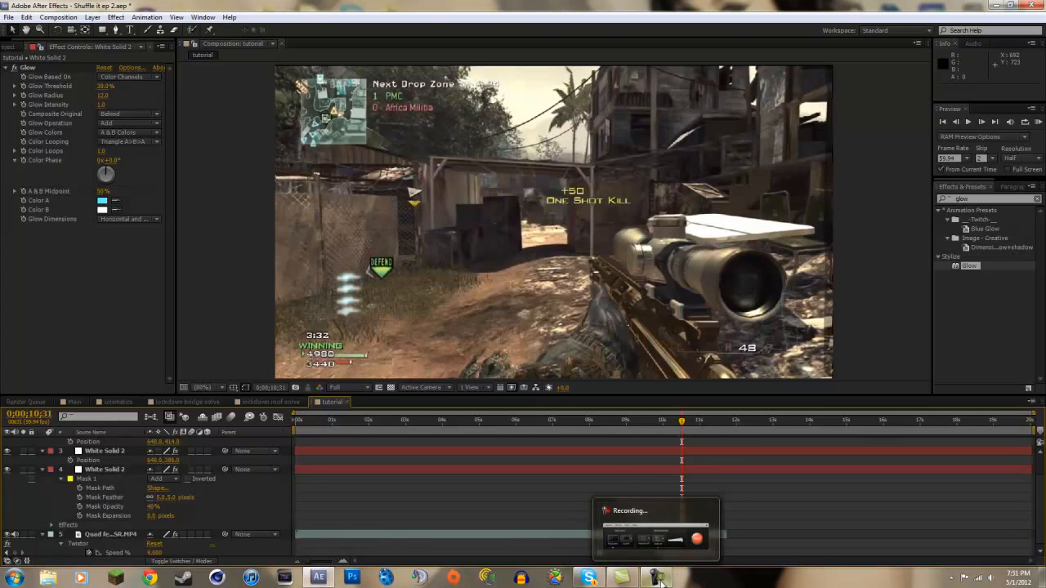
{"action": "left_click", "coordinate": [665, 581]}
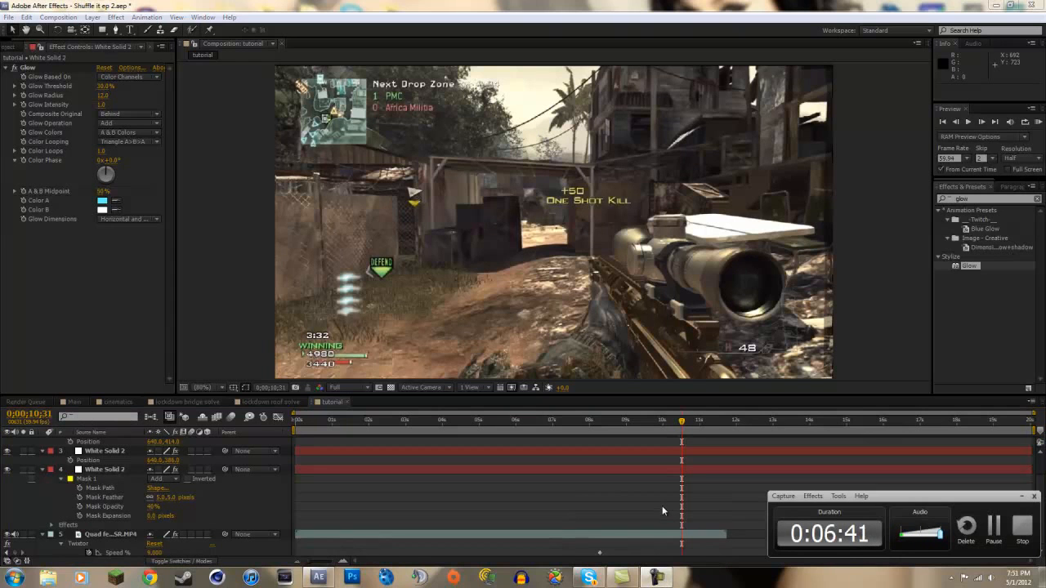